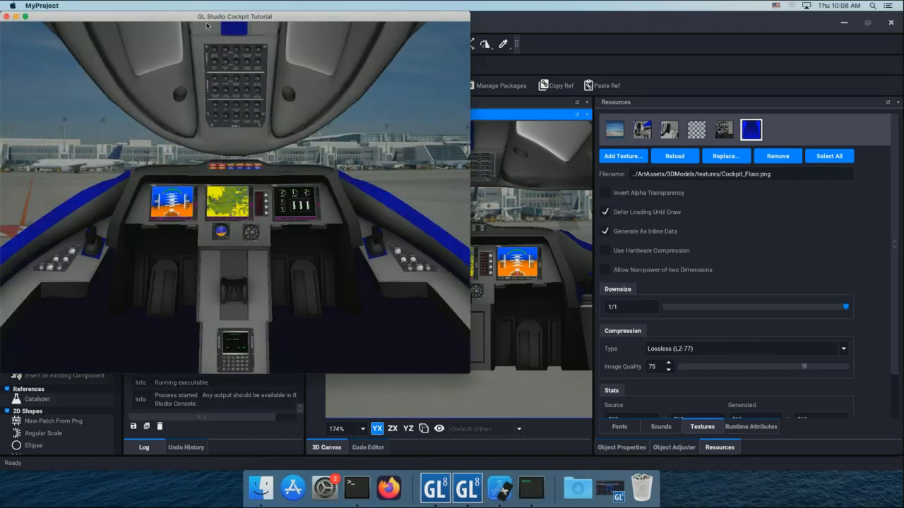
# Inspect the left display and the overhead breaker panel close up in the running cockpit simulation and close it.
pyautogui.moveTo(206, 26); pyautogui.dragTo(392, 66)
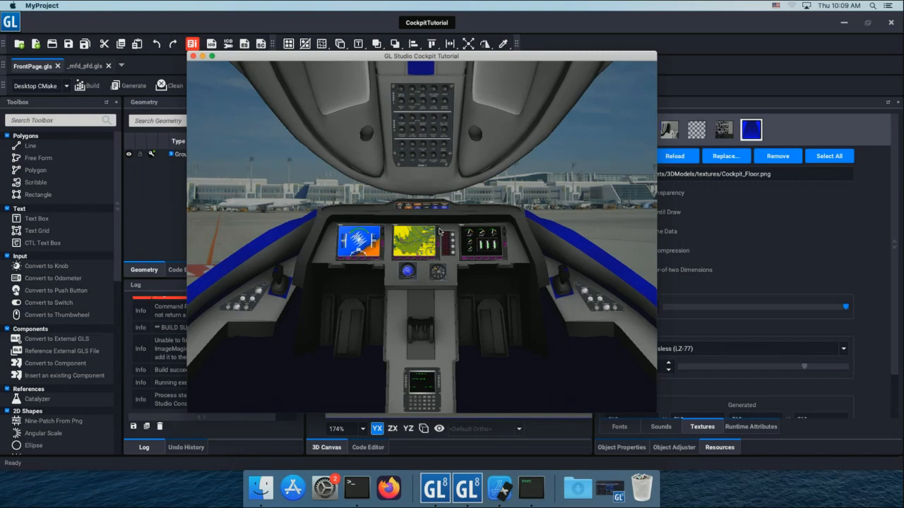
pyautogui.click(358, 251)
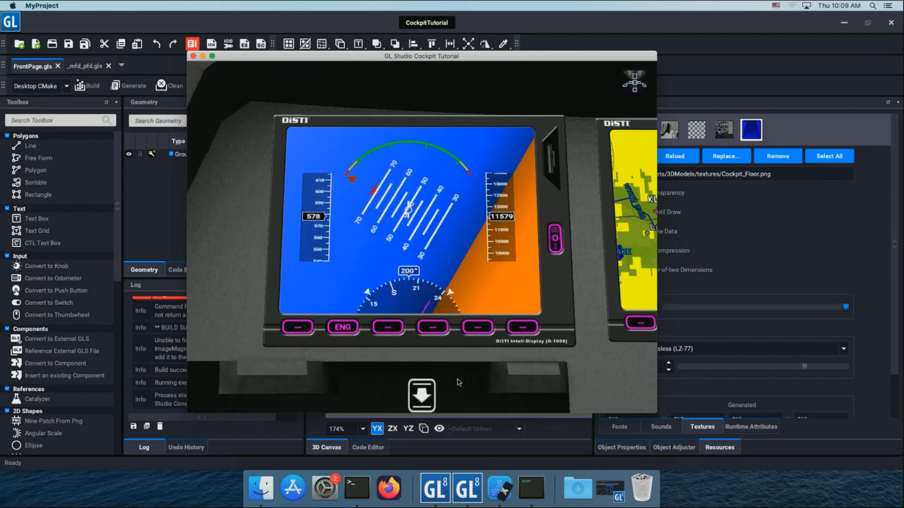
pyautogui.click(422, 397)
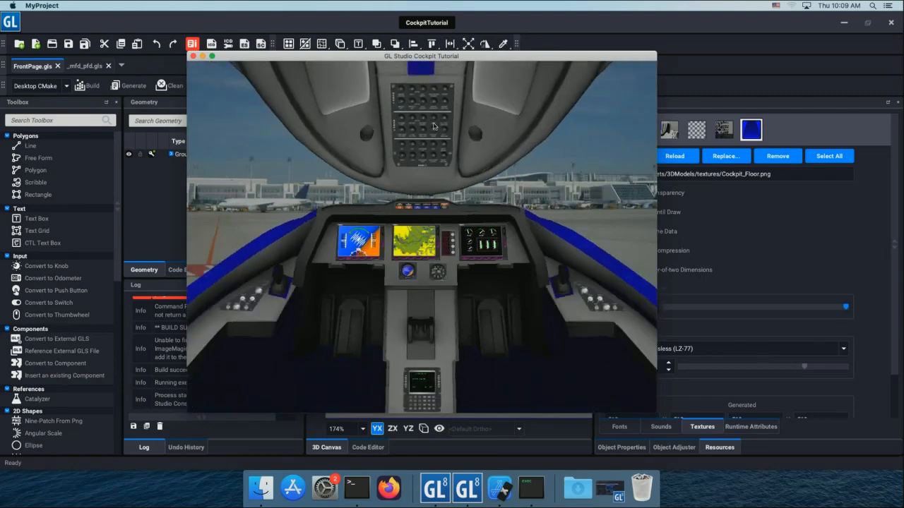
pyautogui.click(432, 119)
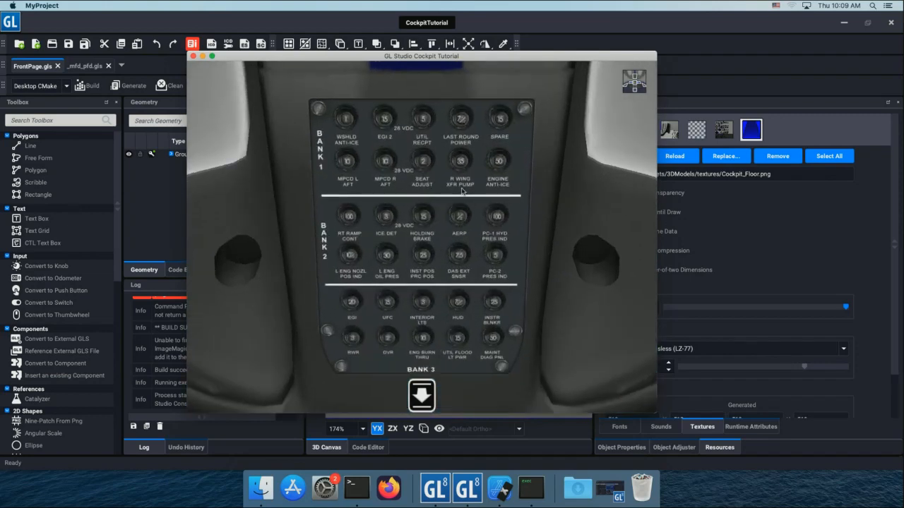
pyautogui.click(426, 398)
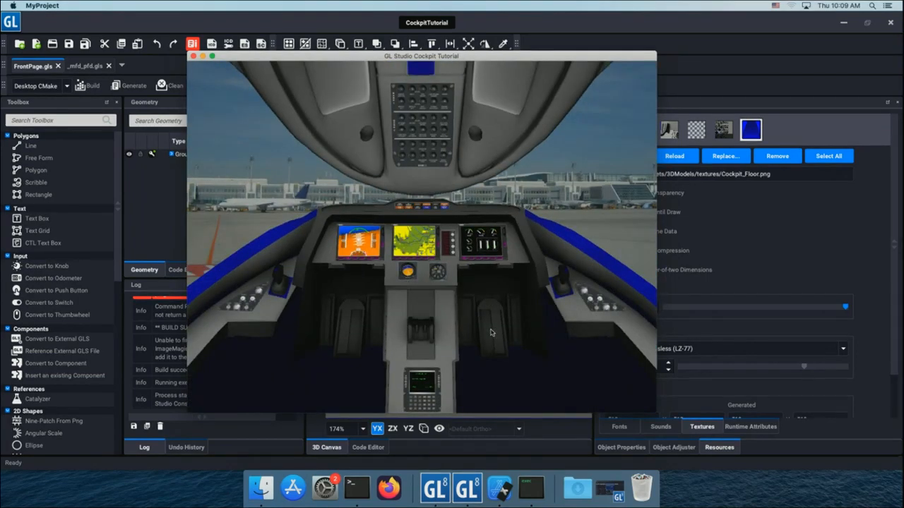
pyautogui.click(358, 242)
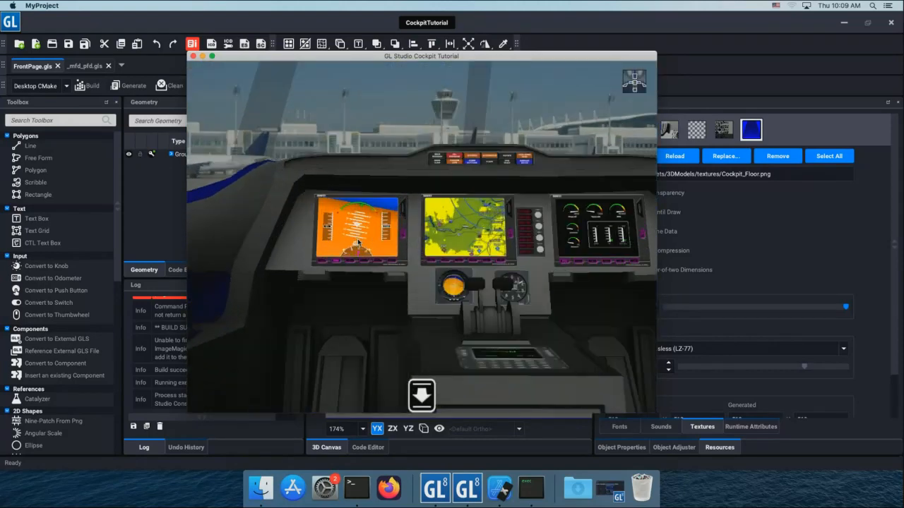
pyautogui.click(358, 242)
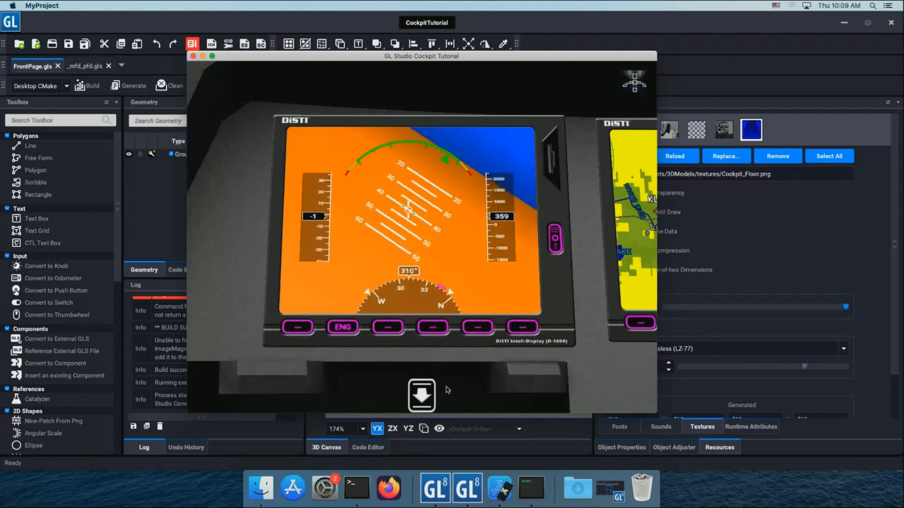
pyautogui.click(422, 396)
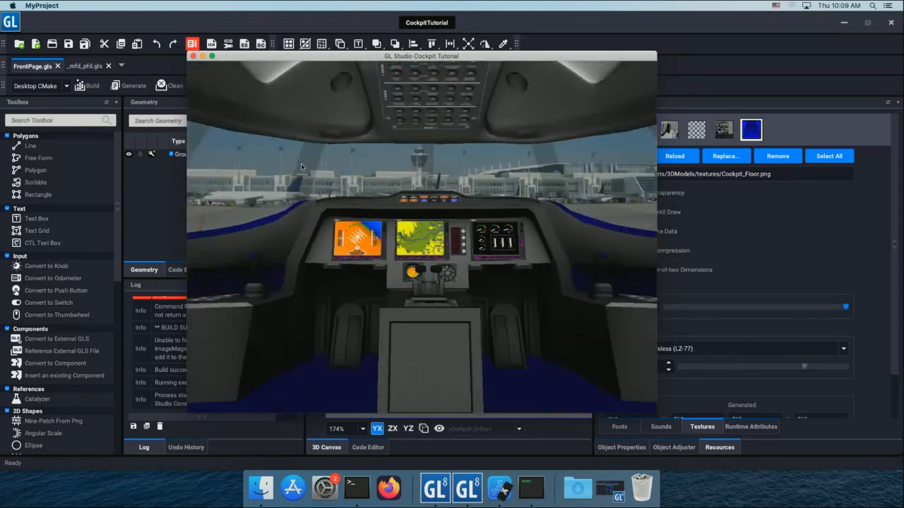
pyautogui.press('Escape')
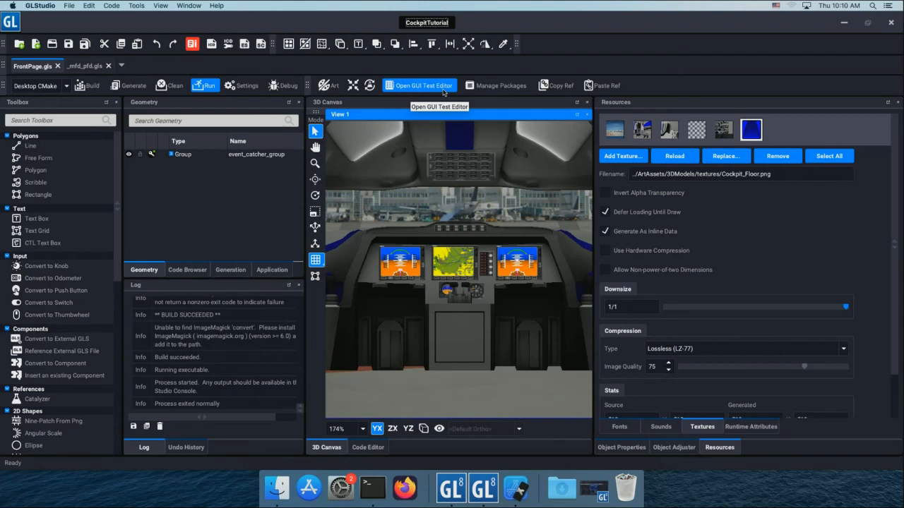
# Search the packages for "gui" to check that GUI Test Framework is active.
pyautogui.click(490, 88)
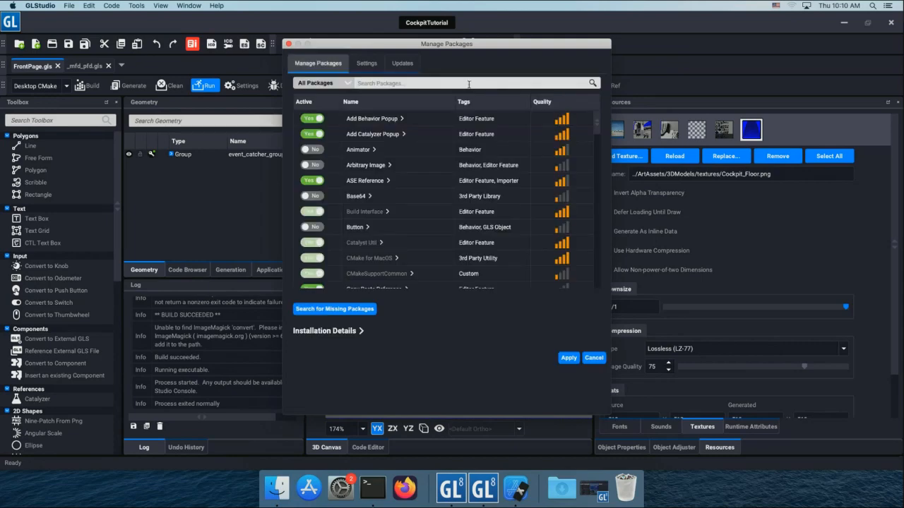
pyautogui.click(453, 83)
pyautogui.write('gui')
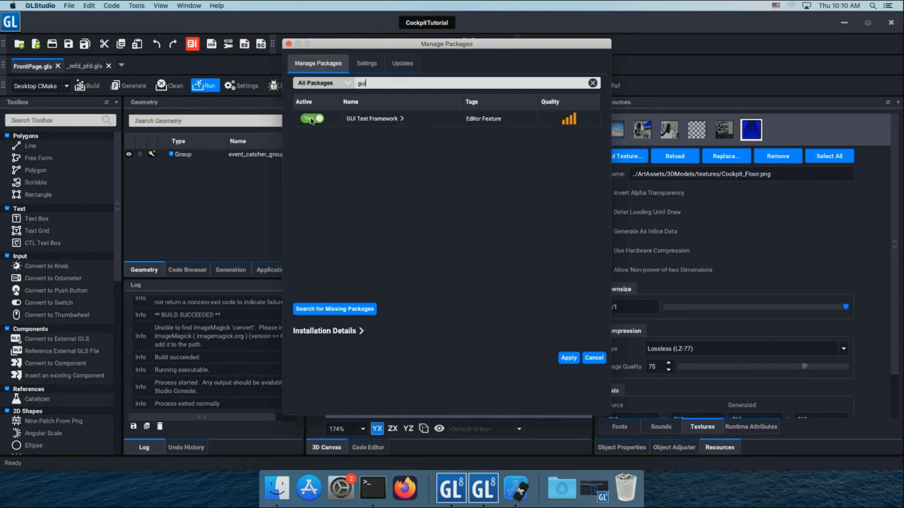
pyautogui.click(567, 358)
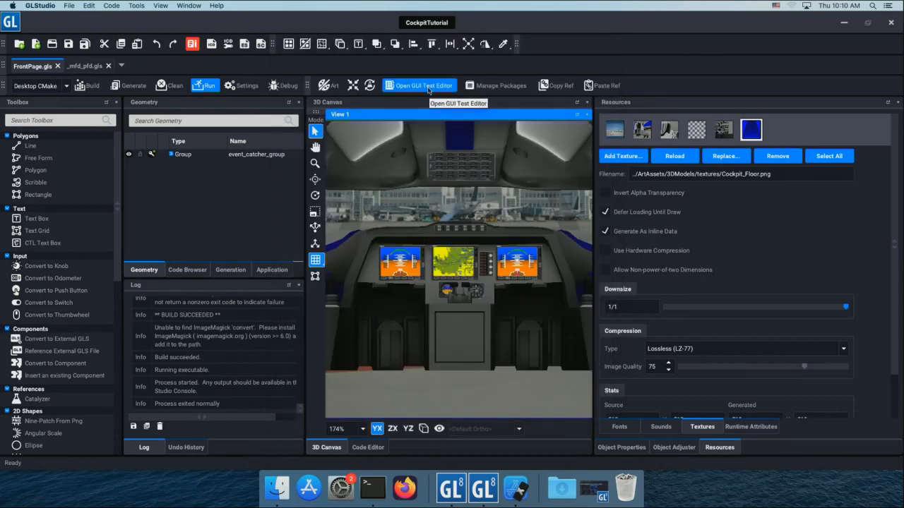
# Open the GUI test editor and create a new test named MfdTest.
pyautogui.click(426, 88)
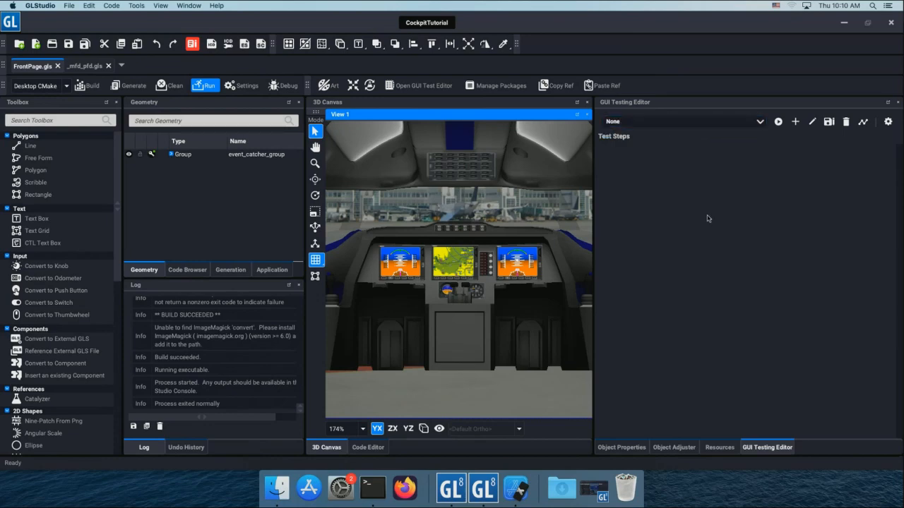
pyautogui.click(794, 122)
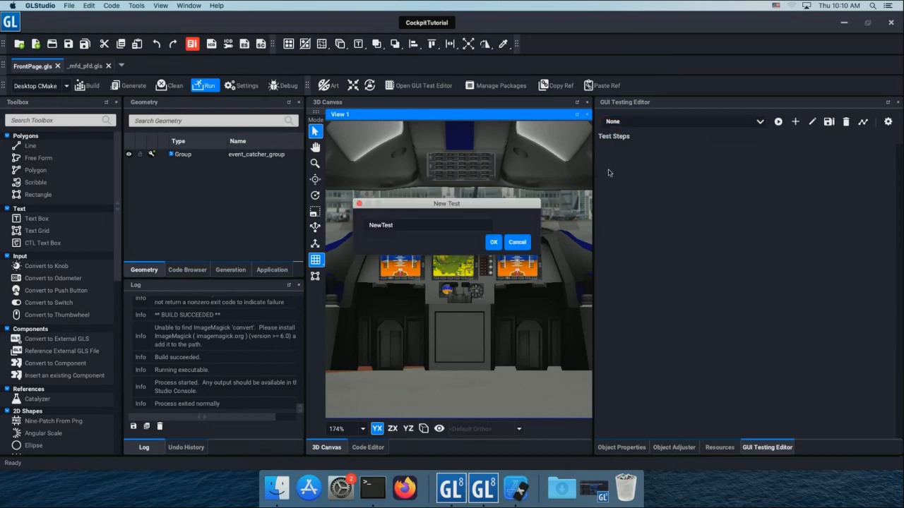
pyautogui.write('MfdTest')
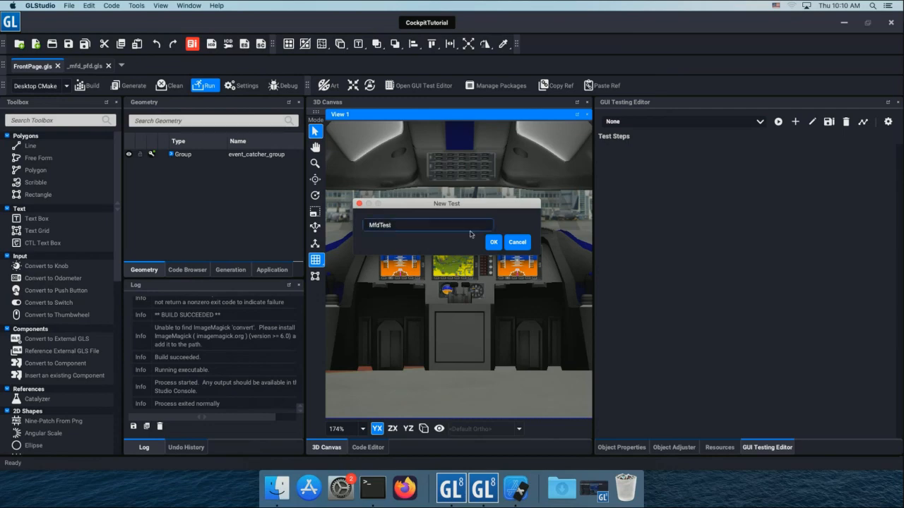
pyautogui.click(493, 242)
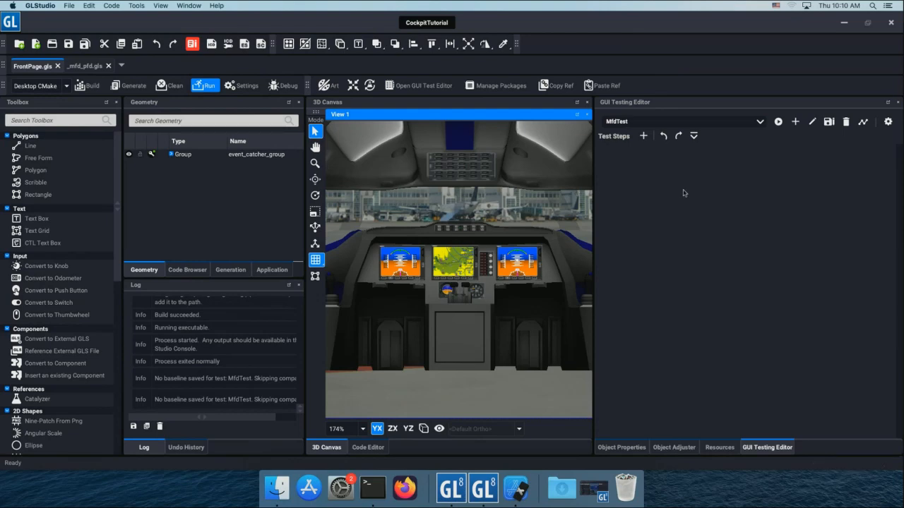
# Add five test steps to MfdTest.
pyautogui.click(643, 136)
pyautogui.click(643, 136)
pyautogui.click(643, 135)
pyautogui.click(643, 136)
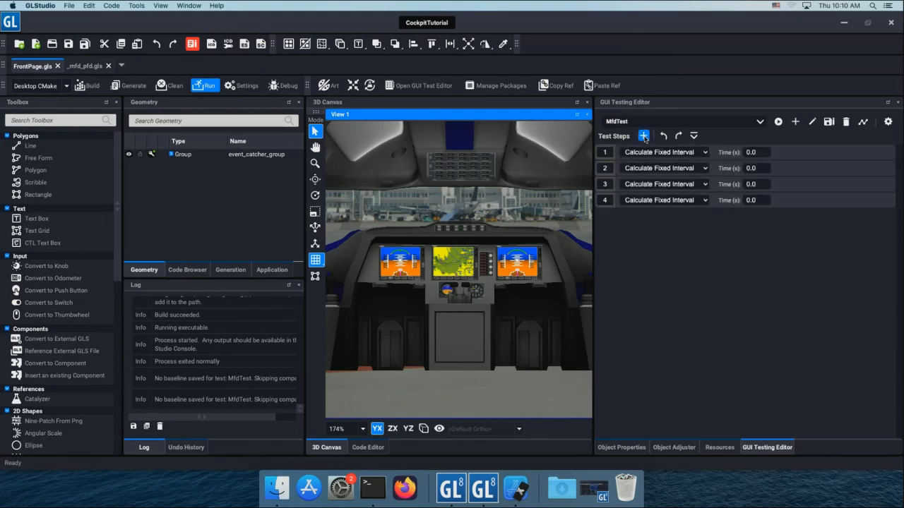
pyautogui.click(643, 136)
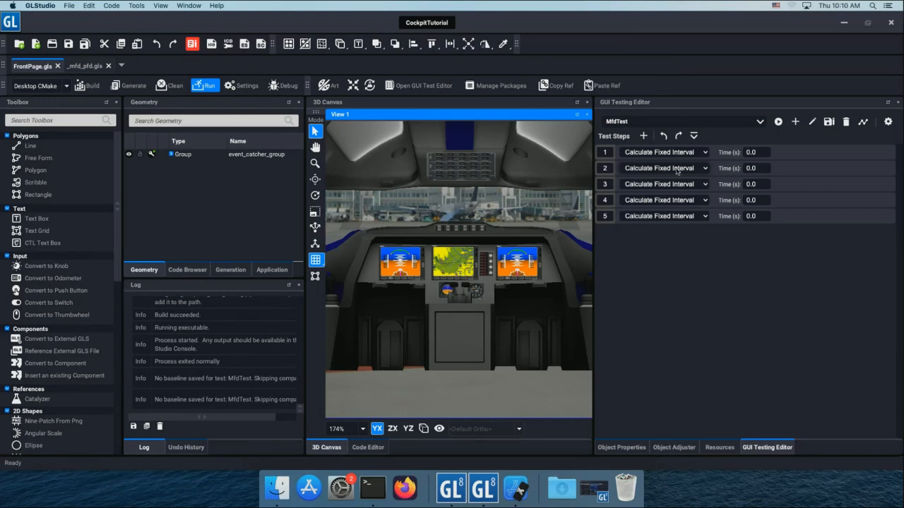
# Change test step 2 to a Screenshot Capture with the file name initial.
pyautogui.moveTo(593, 214); pyautogui.dragTo(575, 209)
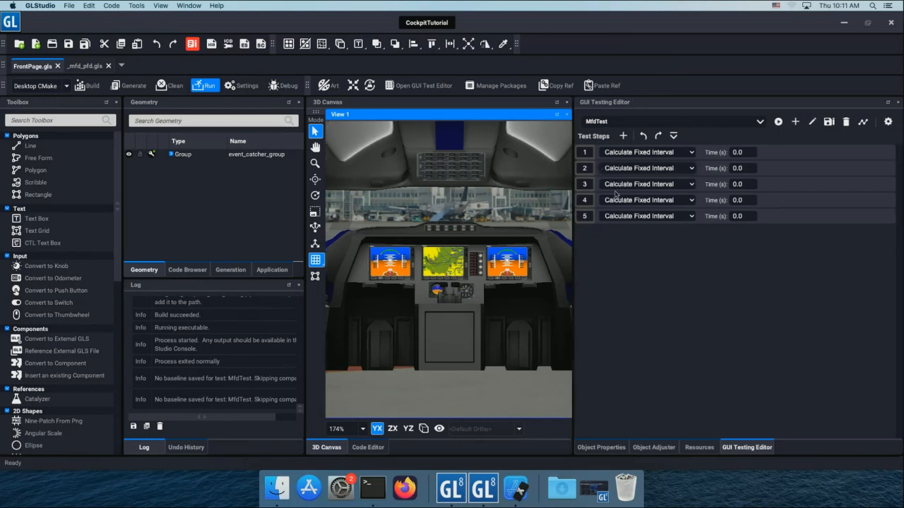
pyautogui.click(633, 184)
pyautogui.click(648, 170)
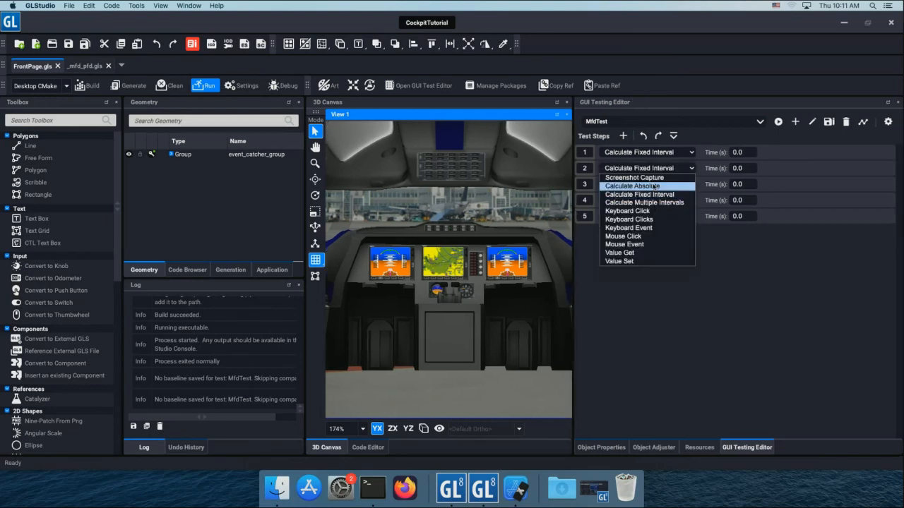
pyautogui.click(634, 177)
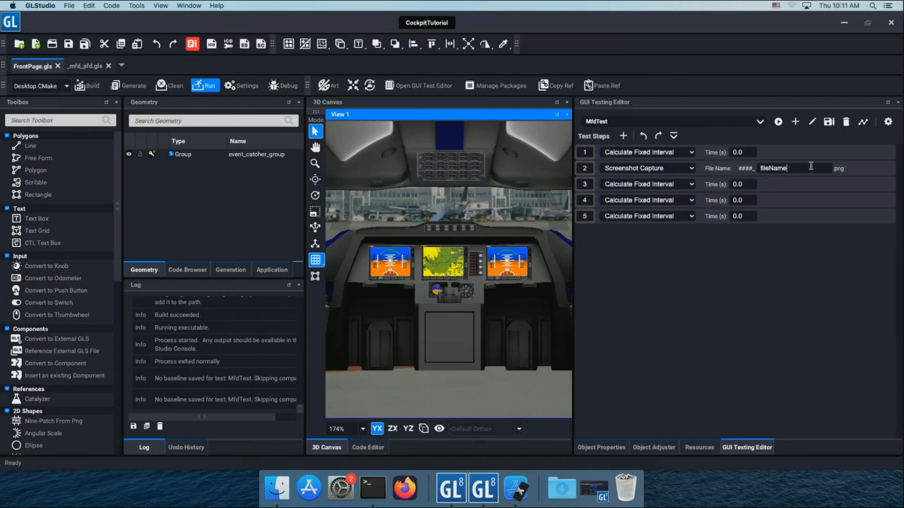
pyautogui.moveTo(808, 166); pyautogui.dragTo(762, 165)
pyautogui.write('f')
pyautogui.click(751, 155)
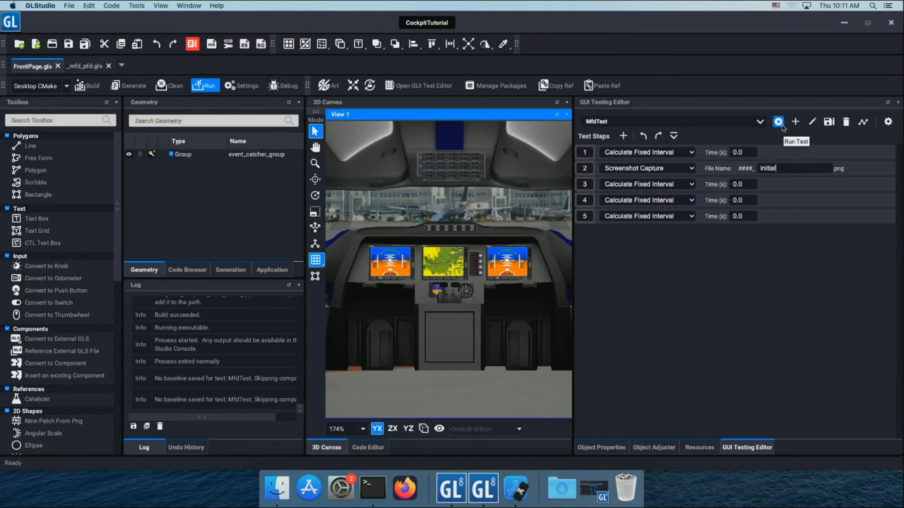
# Run MfdTest, view its captured result in the test results, and return to the 3D canvas.
pyautogui.click(200, 87)
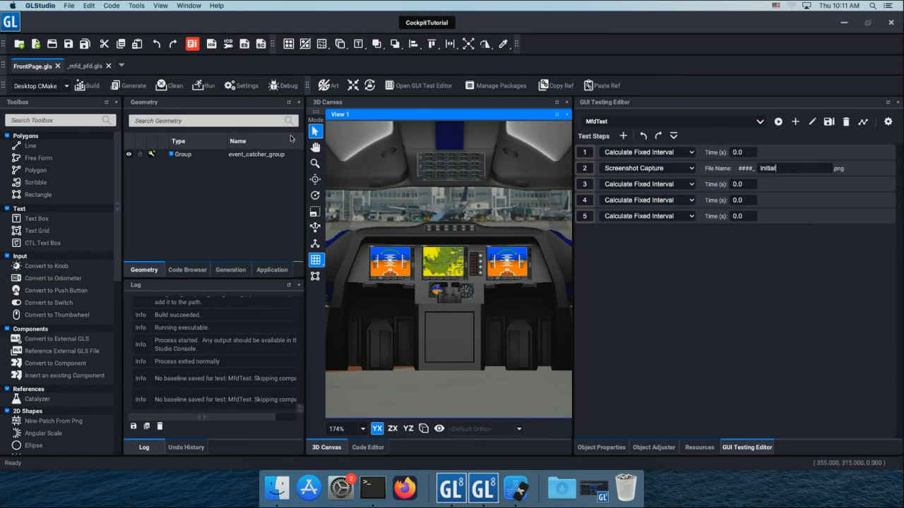
pyautogui.click(778, 122)
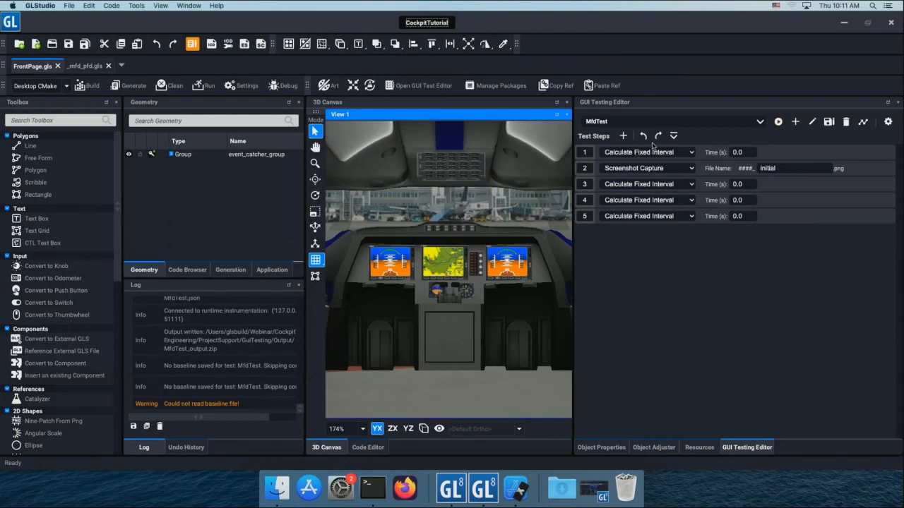
pyautogui.click(862, 122)
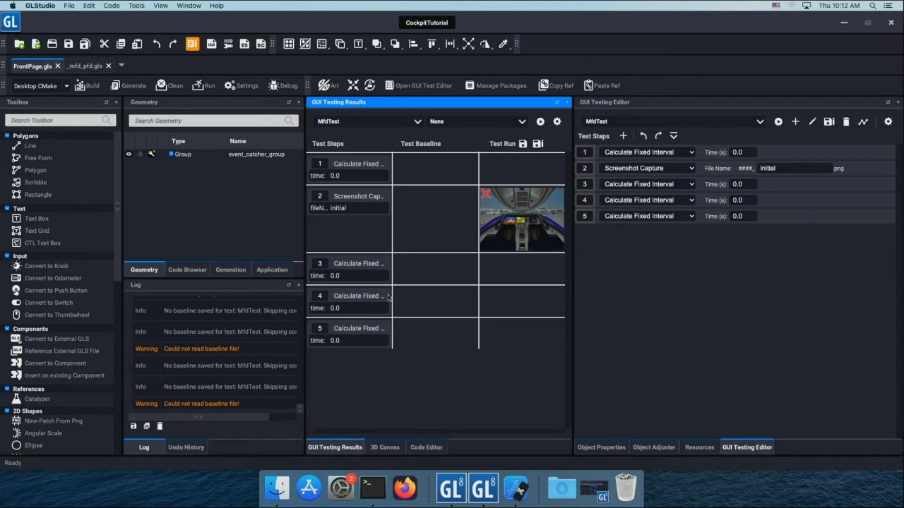
pyautogui.click(387, 447)
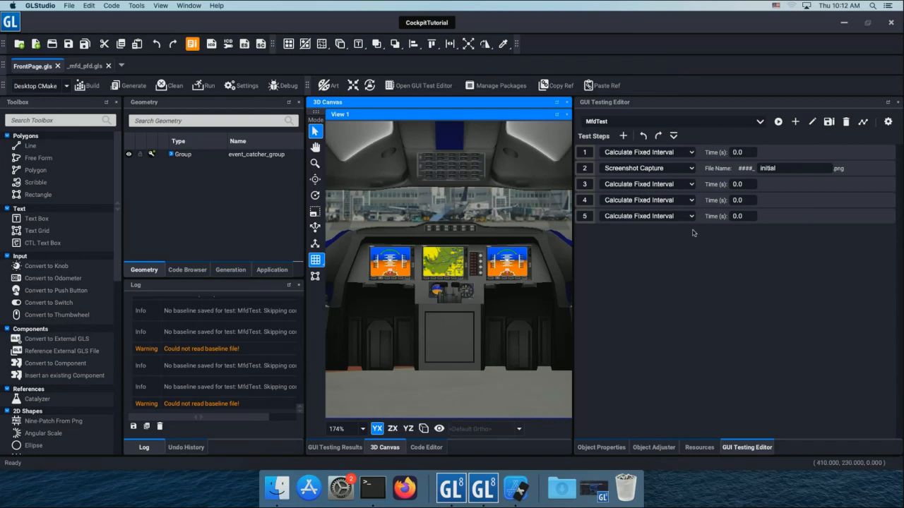
# Change test step 3 to a Mouse Click on the object mfd_left.bkg_bright.
pyautogui.click(685, 184)
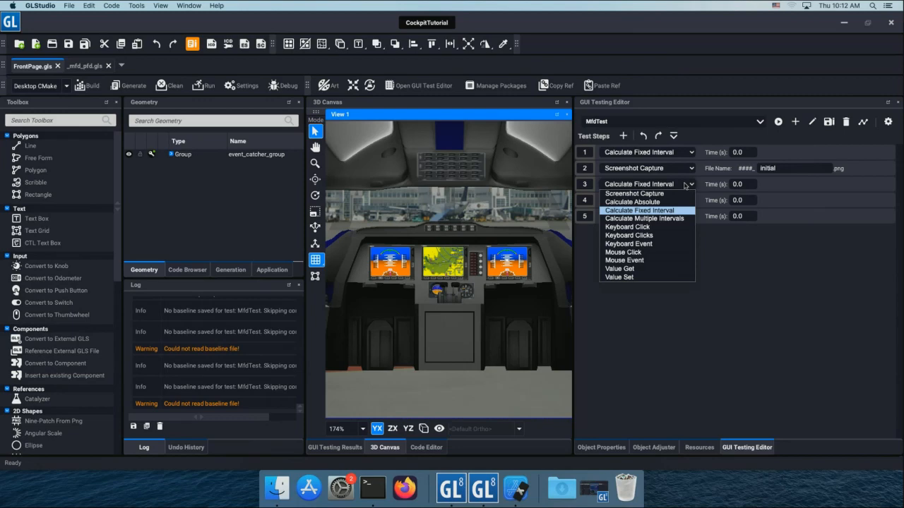
pyautogui.click(680, 252)
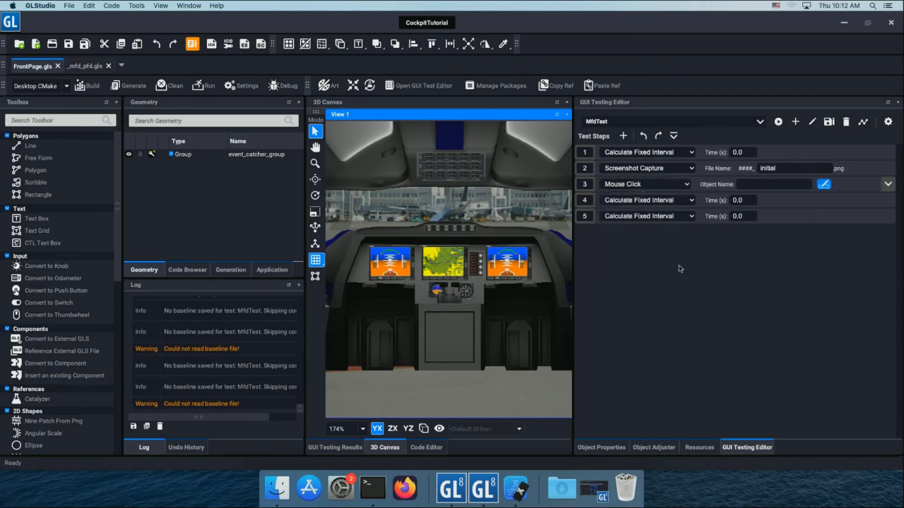
pyautogui.click(752, 183)
pyautogui.write('mf')
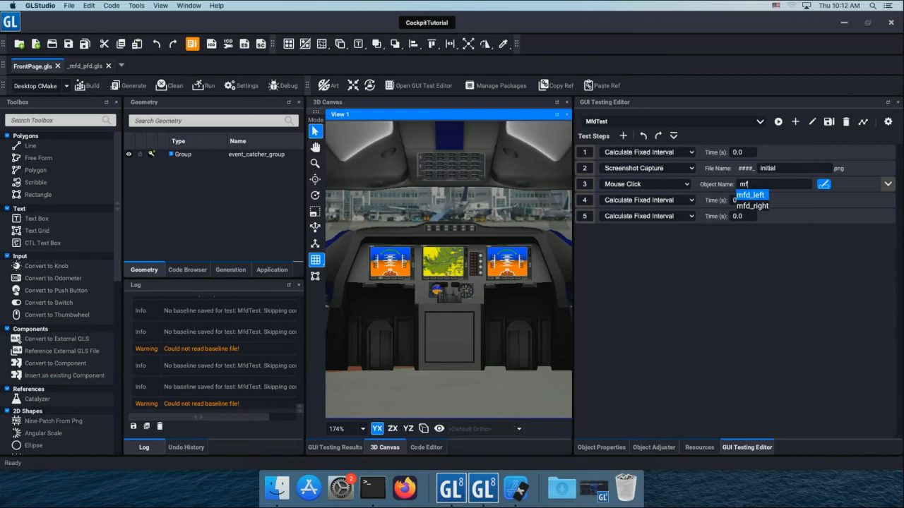
pyautogui.press('Return')
pyautogui.write('.')
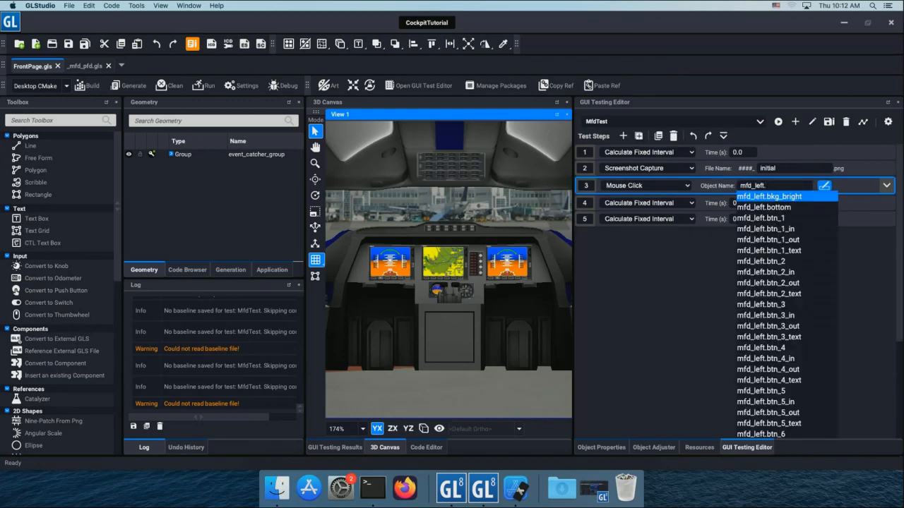
pyautogui.press('Return')
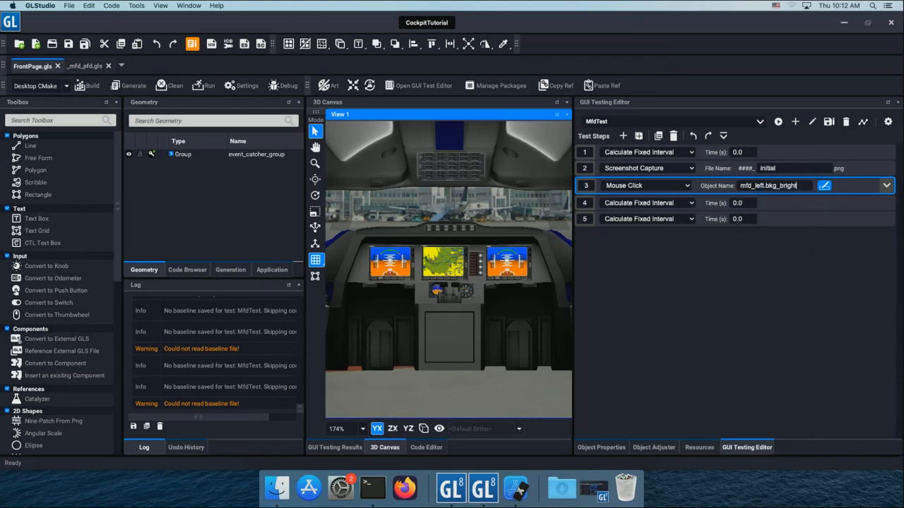
# Set the button of the Mouse Click in step 3 to Left and collapse the step's details.
pyautogui.click(886, 186)
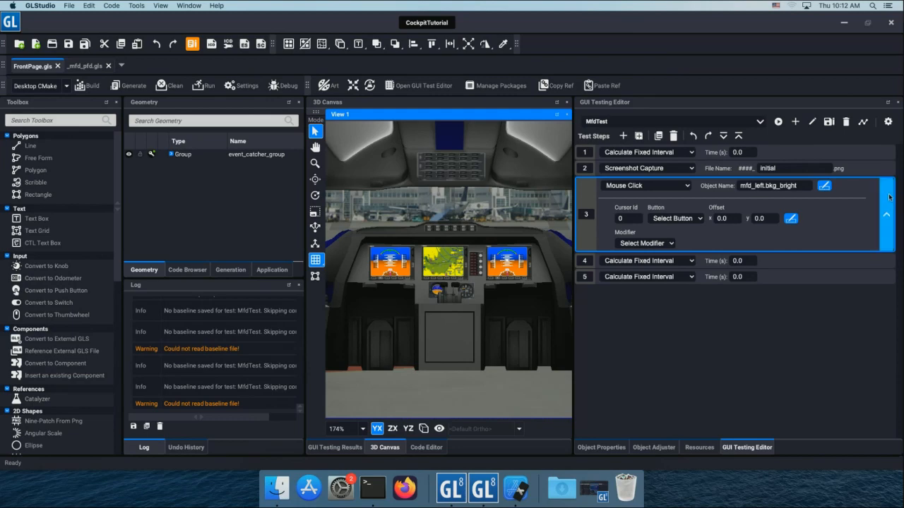
pyautogui.click(699, 219)
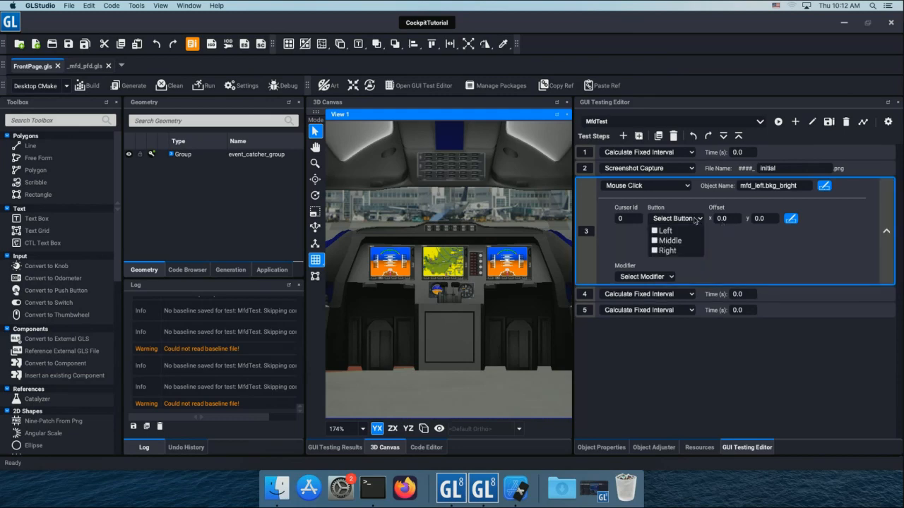
pyautogui.click(655, 231)
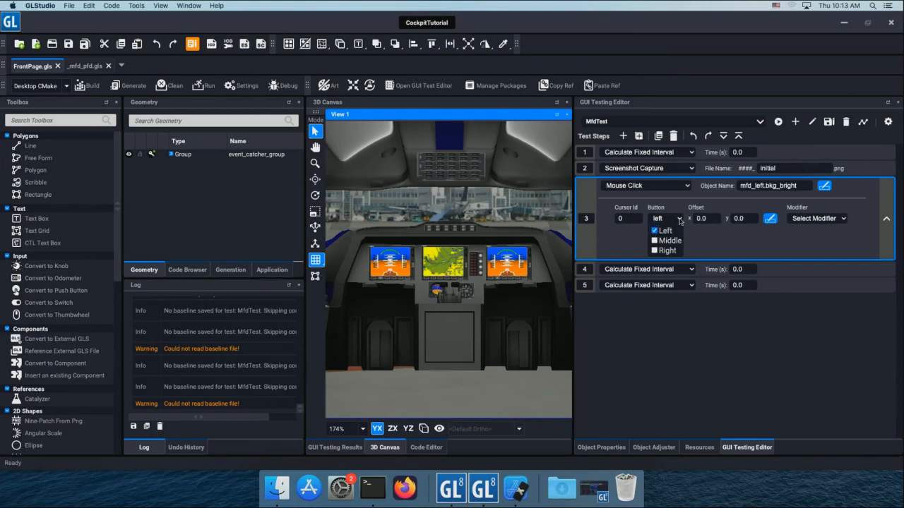
pyautogui.click(679, 221)
pyautogui.click(884, 202)
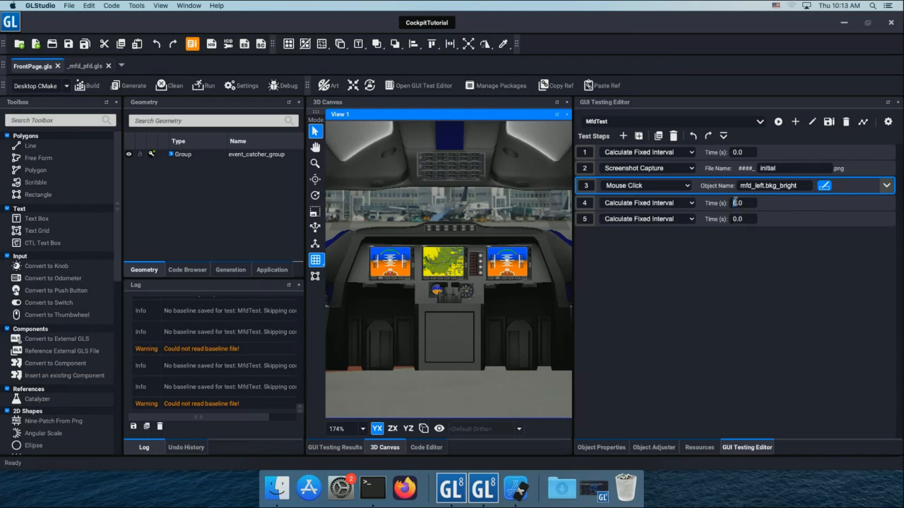
# Set the time of the Calculate Fixed Interval test steps 4 and 5 to 2.0 seconds.
pyautogui.scroll(2, 734, 218)
pyautogui.click(743, 217)
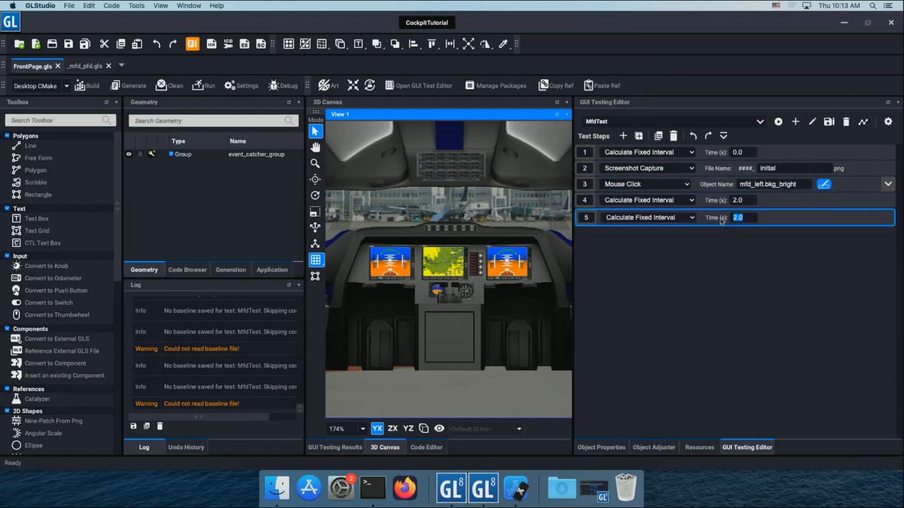
# Copy the Screenshot Capture from step 2 to the end of the test as step 6 with the file name mfd_zoom.
pyautogui.click(862, 173)
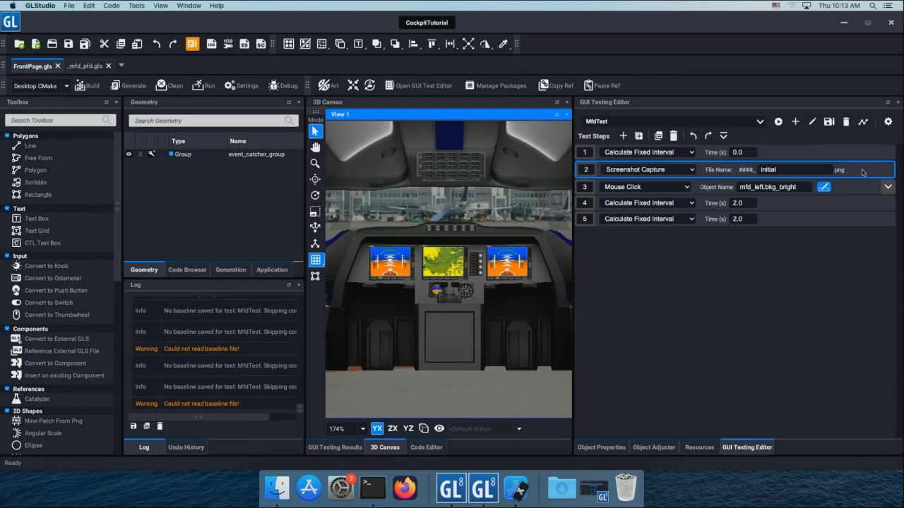
pyautogui.click(816, 220)
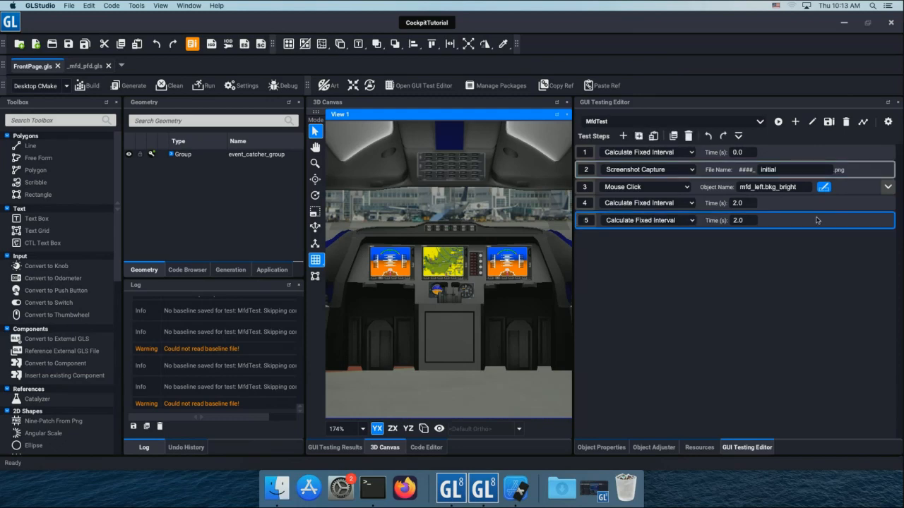
pyautogui.press('super+v')
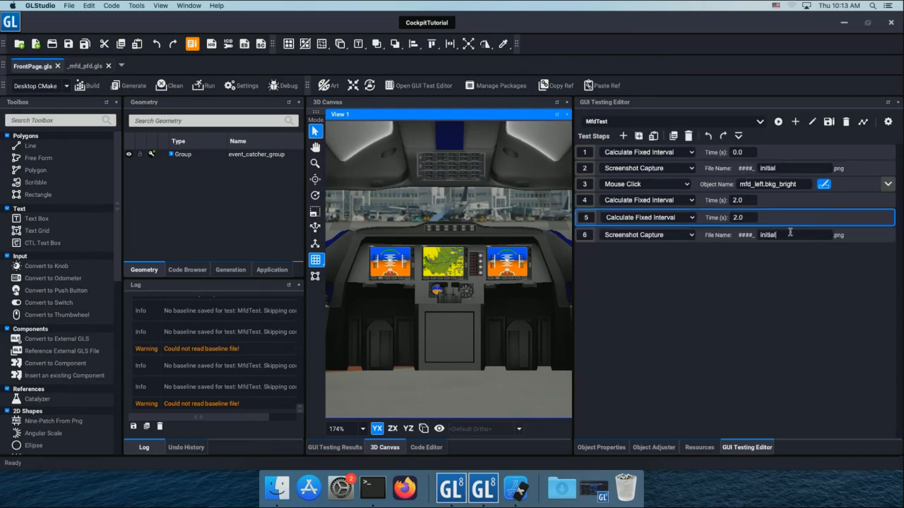
pyautogui.click(797, 234)
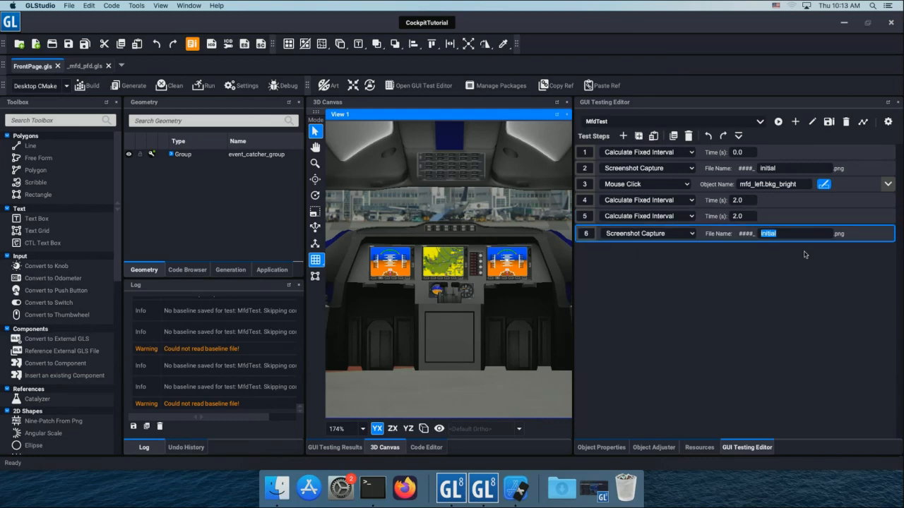
pyautogui.write('mfd_zoom')
pyautogui.click(752, 214)
# Run MfdTest against the started application and review its test results through to the mfd_zoom capture.
pyautogui.click(777, 122)
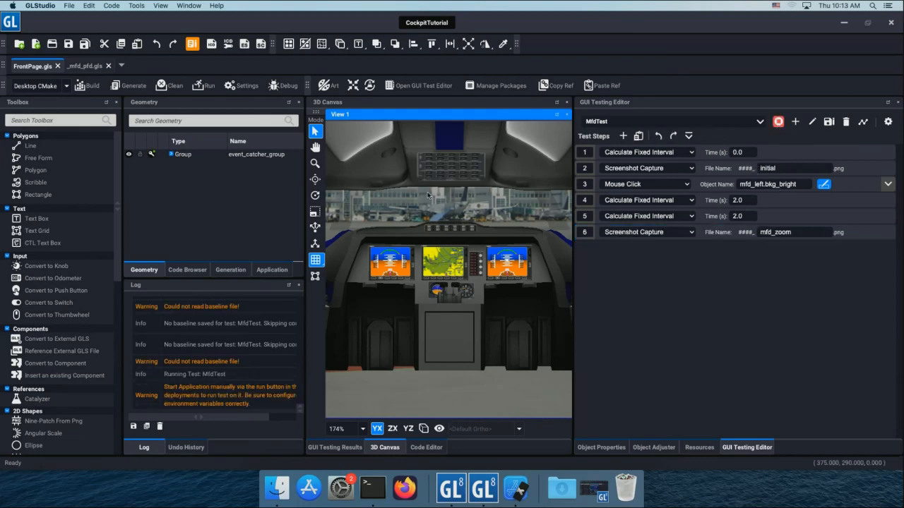
pyautogui.click(203, 87)
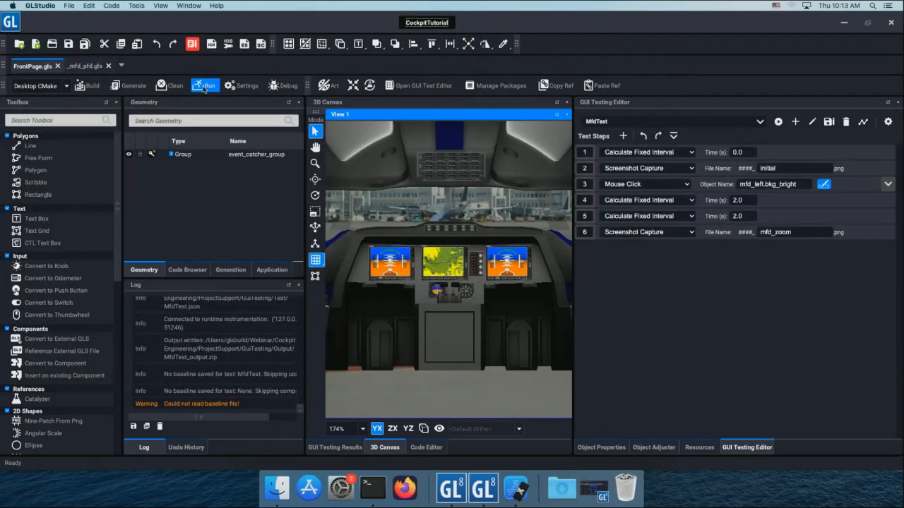
pyautogui.click(863, 122)
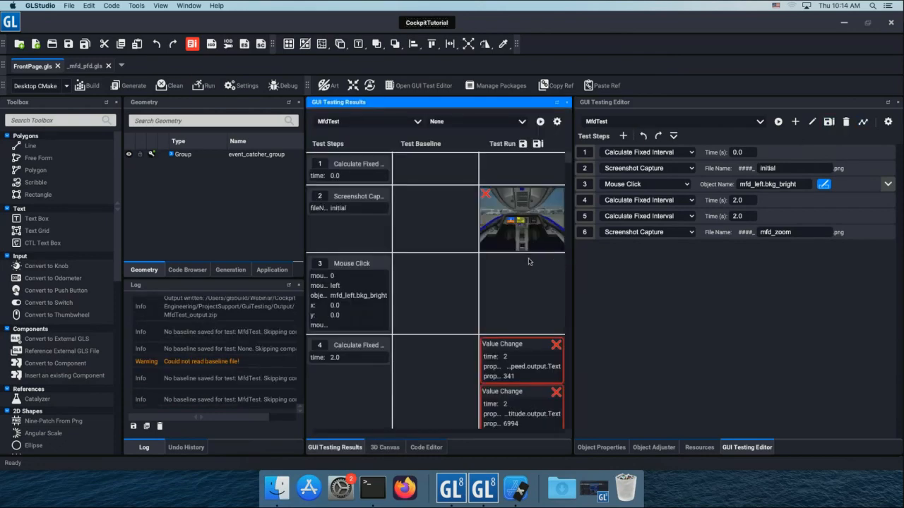
pyautogui.scroll(-5, 507, 241)
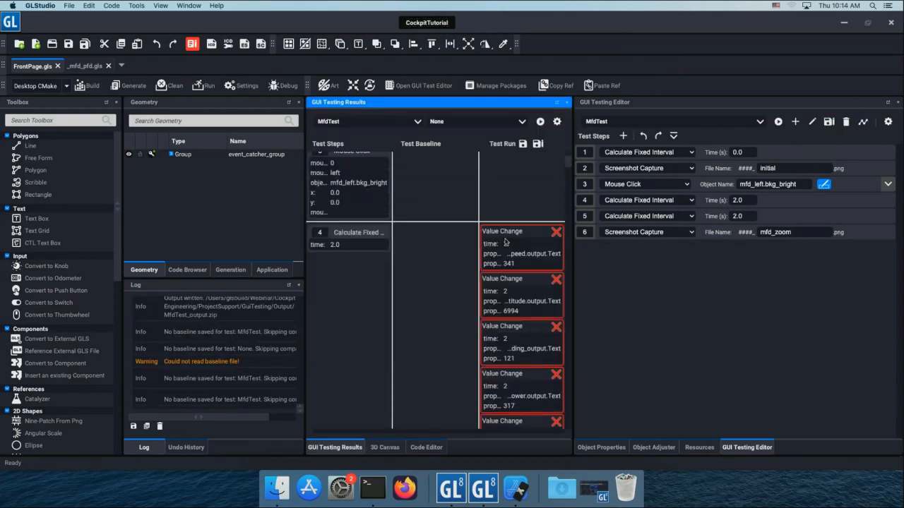
pyautogui.scroll(-5, 505, 241)
pyautogui.moveTo(569, 179); pyautogui.dragTo(539, 234)
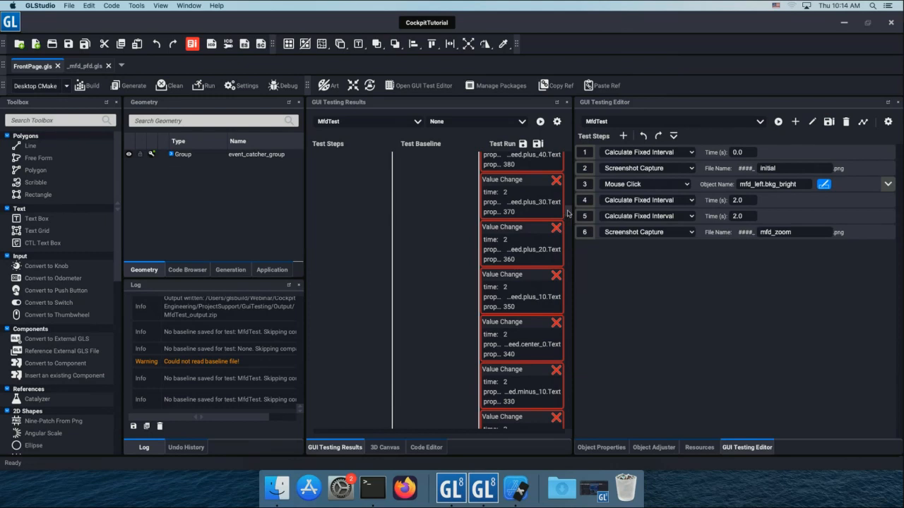
pyautogui.moveTo(568, 216); pyautogui.dragTo(565, 435)
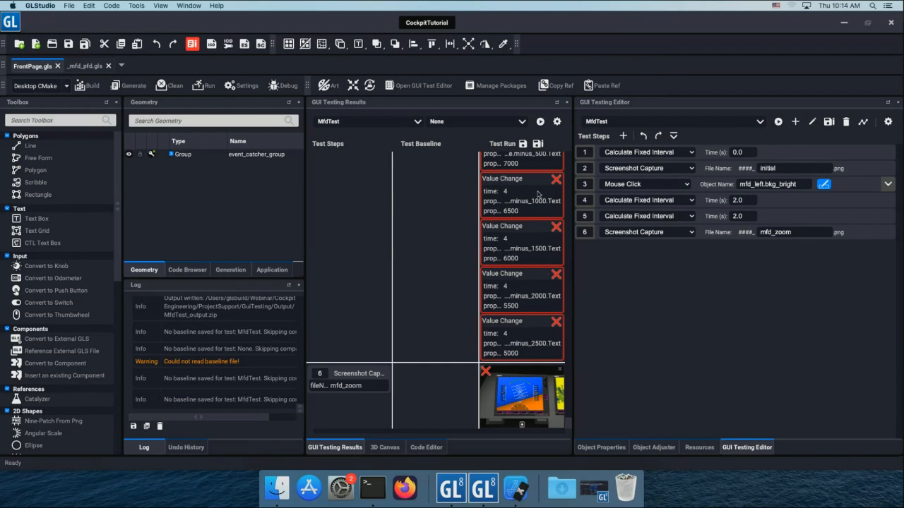
# Save the MfdTest run as a new baseline named macOS.
pyautogui.click(538, 143)
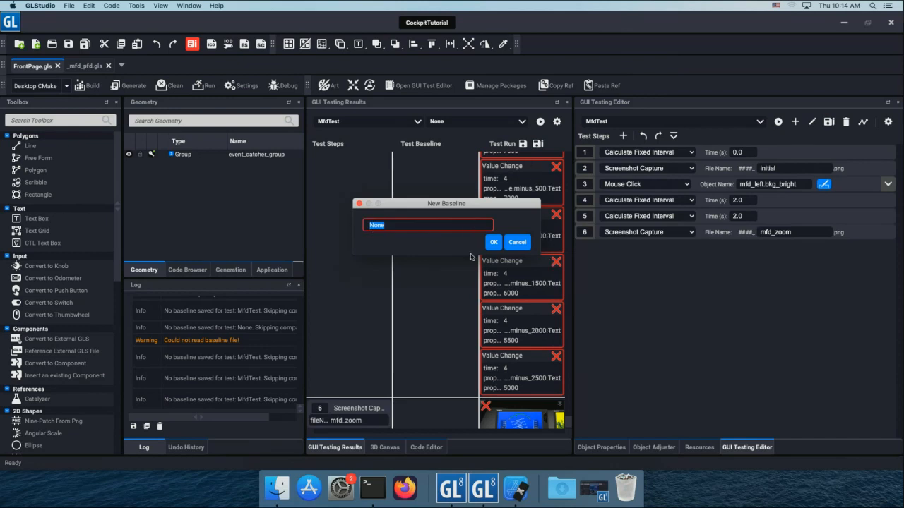
pyautogui.write('macOS')
pyautogui.click(492, 241)
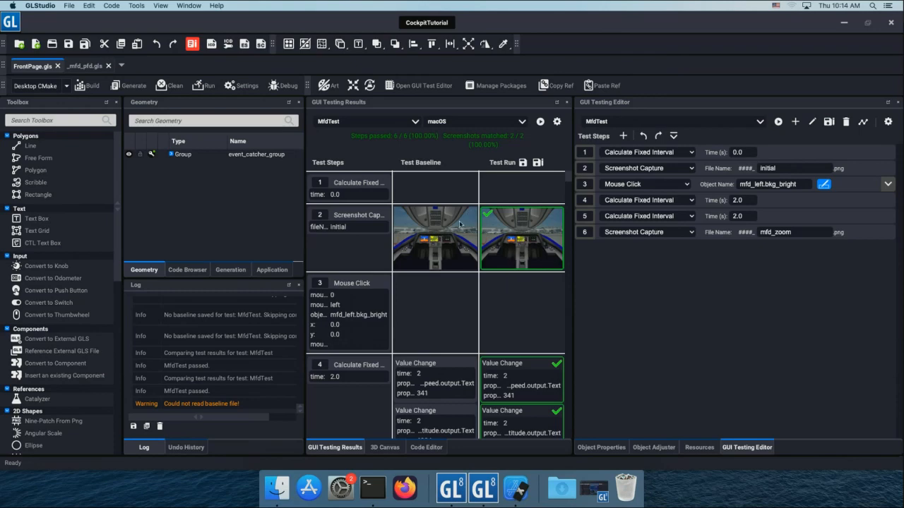
# Examine the macOS baseline side by side with the test run, comparing the value changes and screenshots of all steps.
pyautogui.scroll(-4, 572, 184)
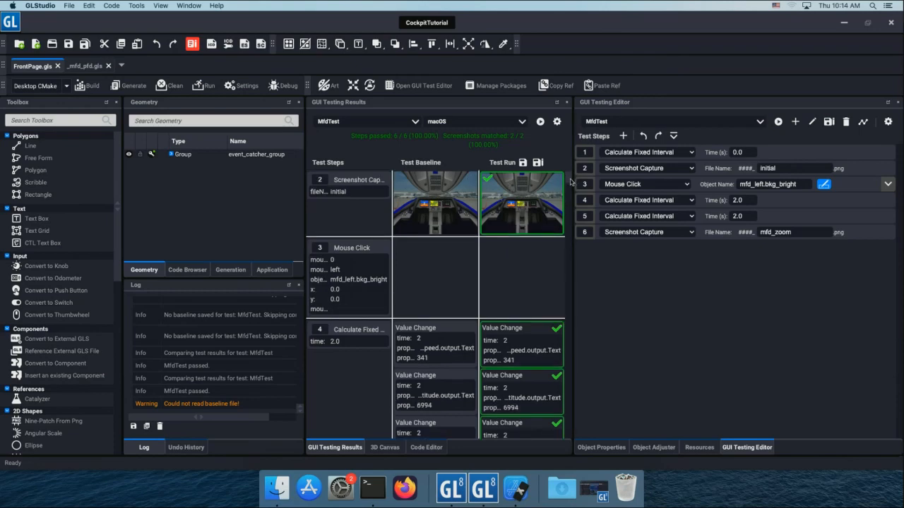
pyautogui.scroll(-2, 572, 184)
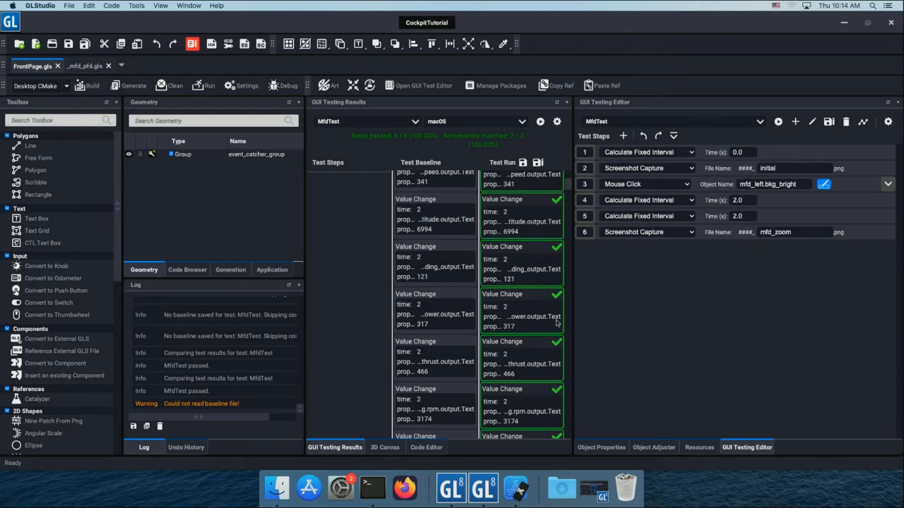
pyautogui.scroll(-10, 568, 189)
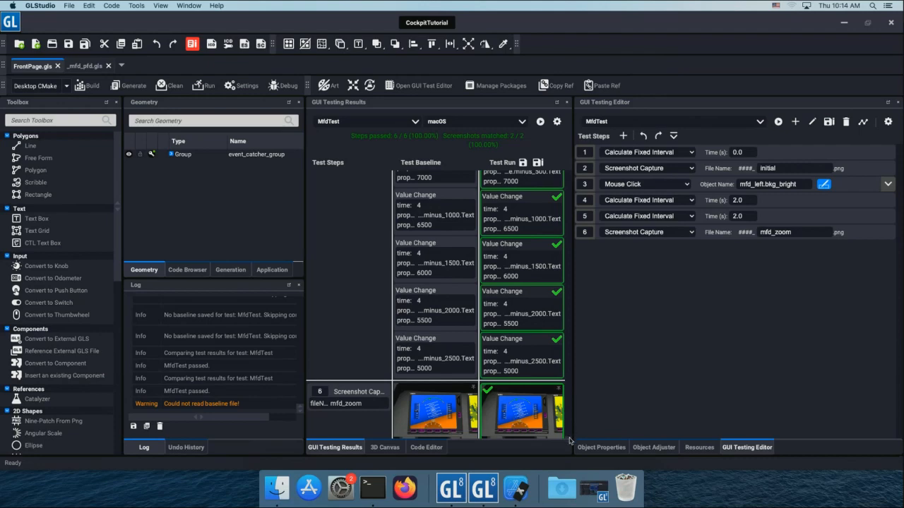
pyautogui.scroll(3, 507, 289)
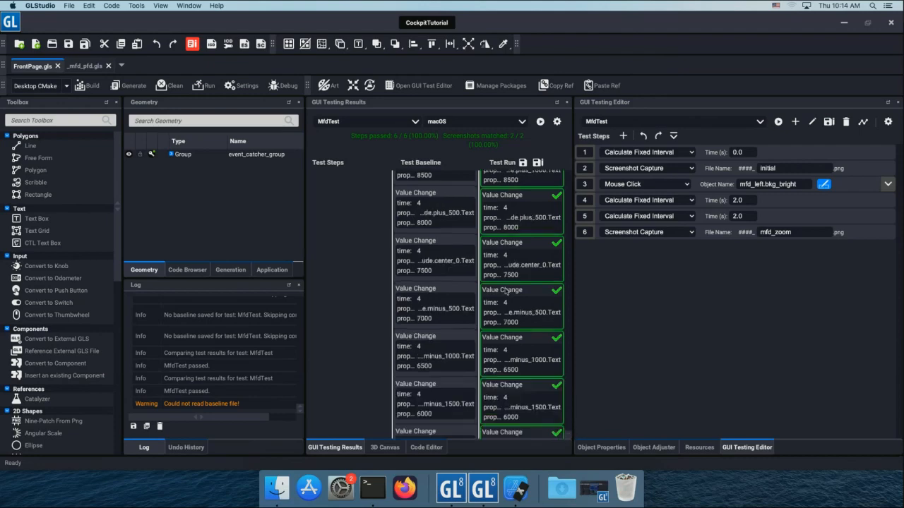
pyautogui.scroll(-3, 506, 291)
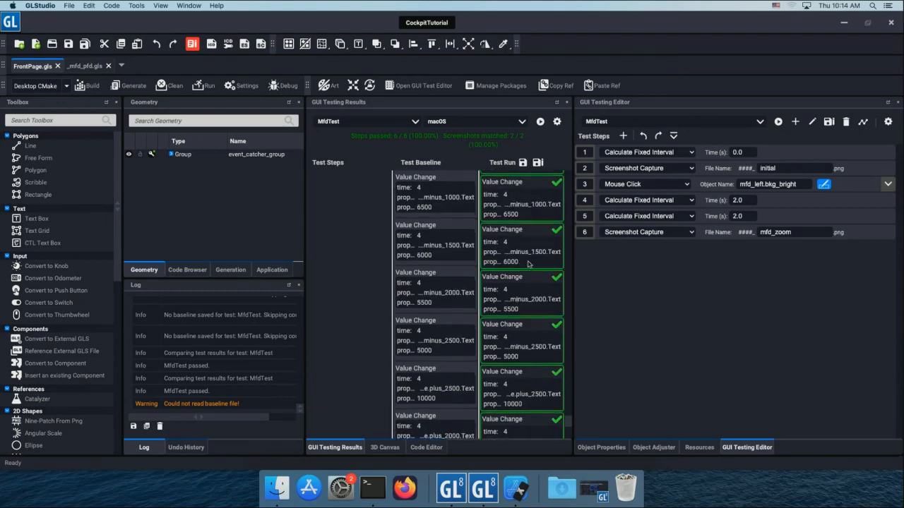
pyautogui.scroll(10, 528, 264)
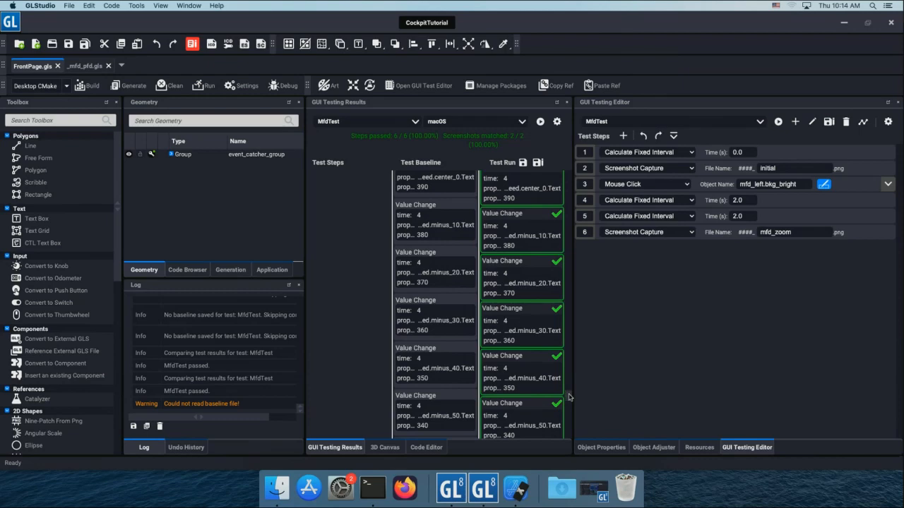
pyautogui.scroll(1, 569, 397)
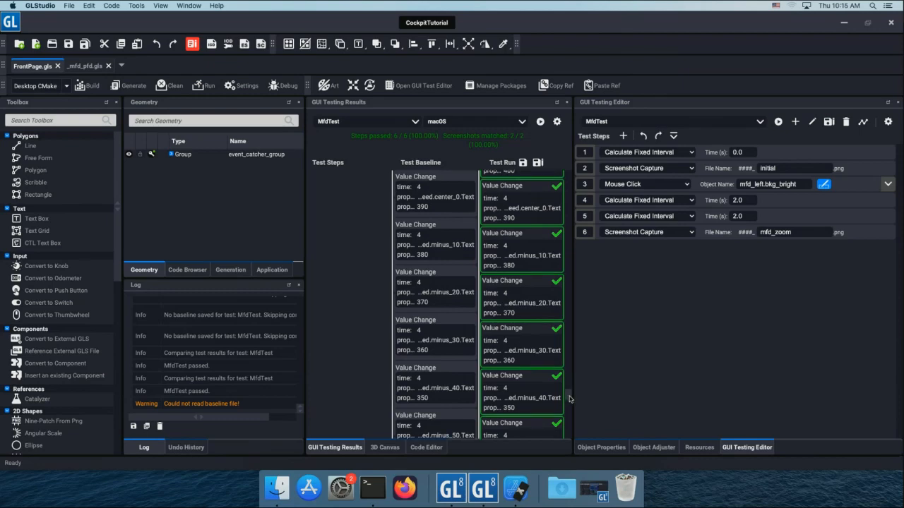
pyautogui.scroll(-6, 569, 400)
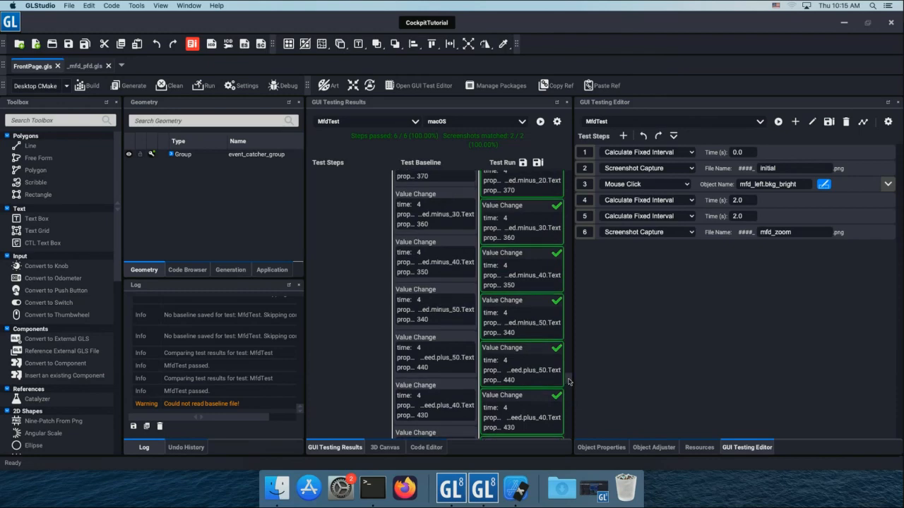
pyautogui.scroll(15, 569, 381)
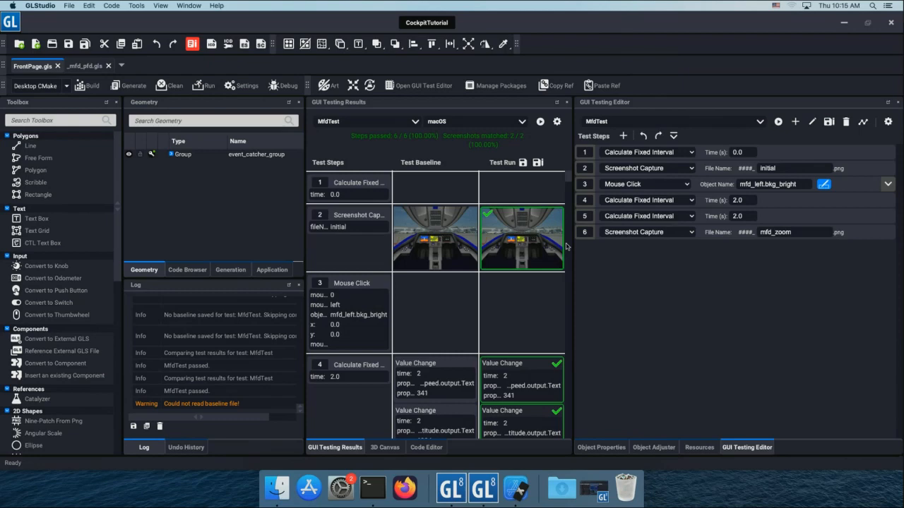
# Duplicate the Calculate Fixed Interval in step 1 and change the copy in step 2 to a Value Set.
pyautogui.click(782, 151)
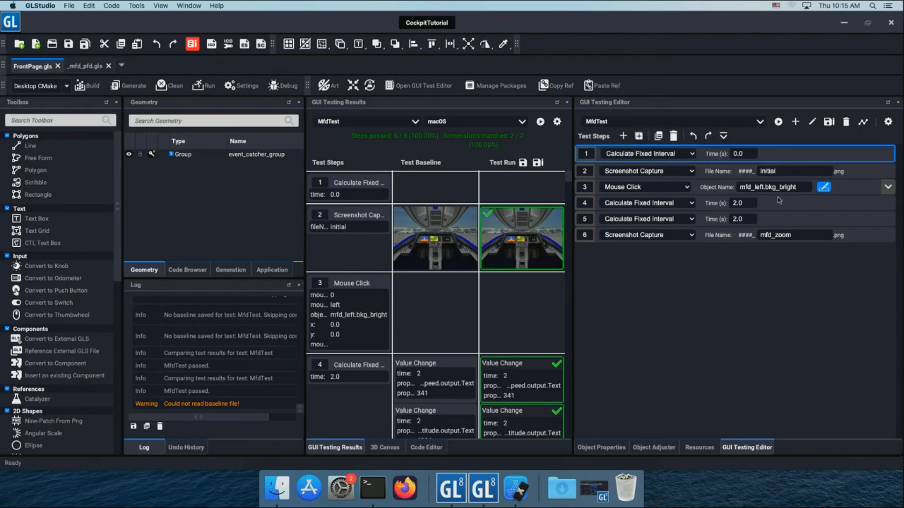
pyautogui.press('super+v')
pyautogui.click(676, 169)
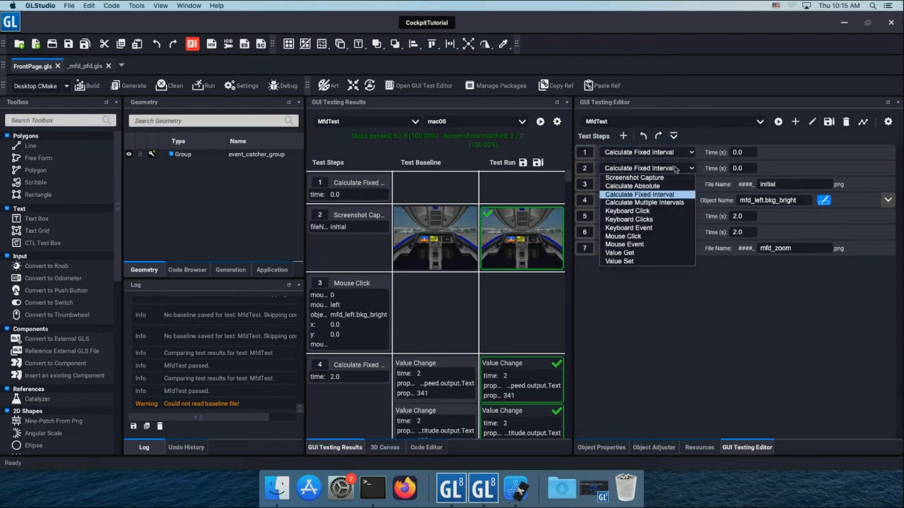
pyautogui.click(619, 261)
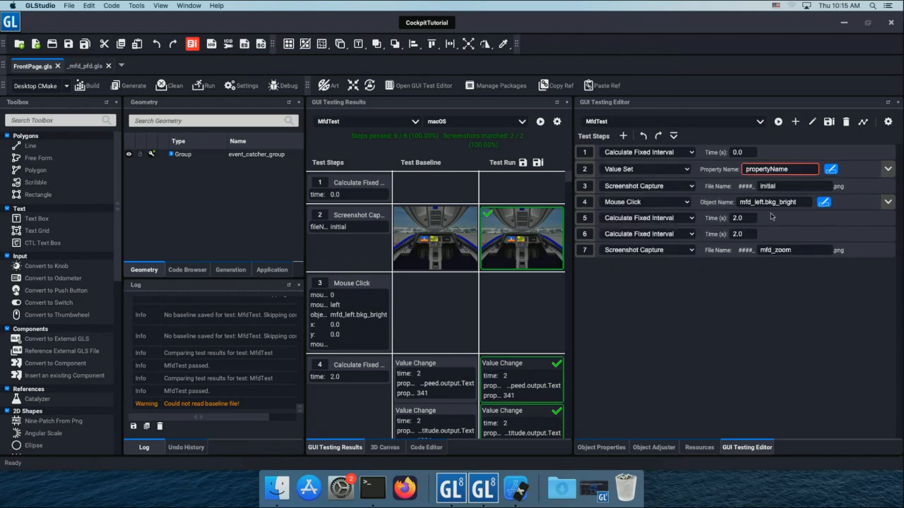
# Set the property name of the Value Set in step 2 to Testing with a new value of 0.
pyautogui.doubleClick(797, 169)
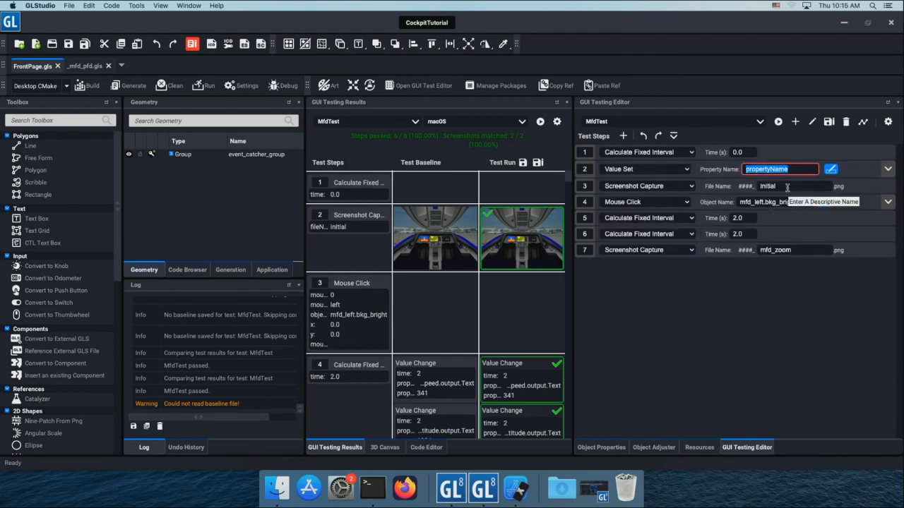
pyautogui.write('Test')
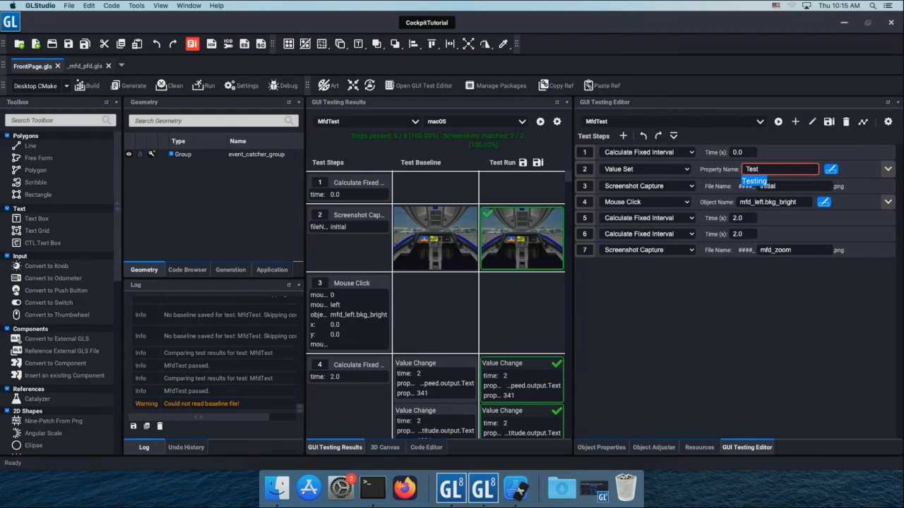
pyautogui.press('Return')
pyautogui.click(886, 170)
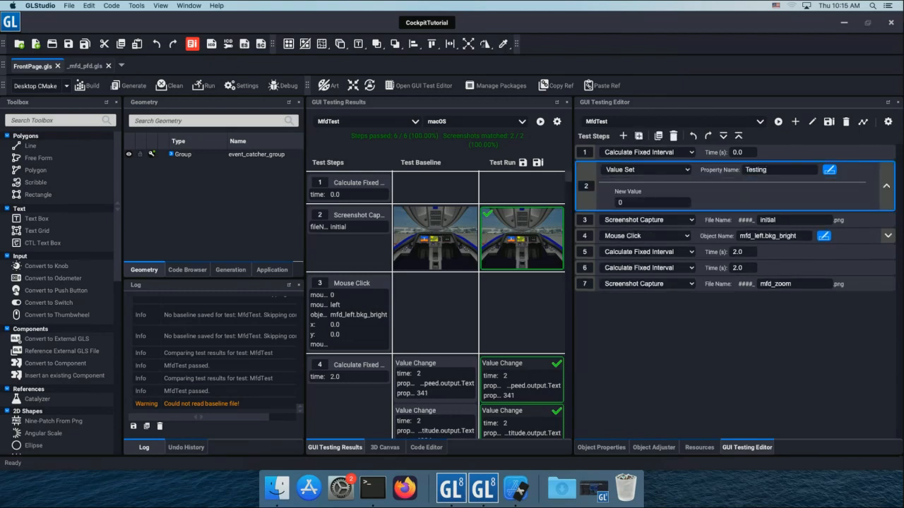
pyautogui.click(885, 185)
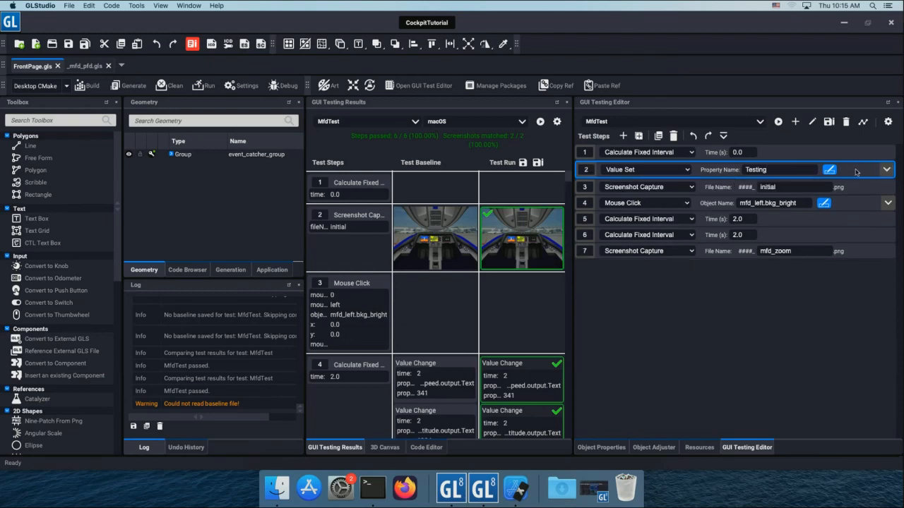
# Duplicate the Testing Value Set twice to create test steps 3 and 4.
pyautogui.press('super+d')
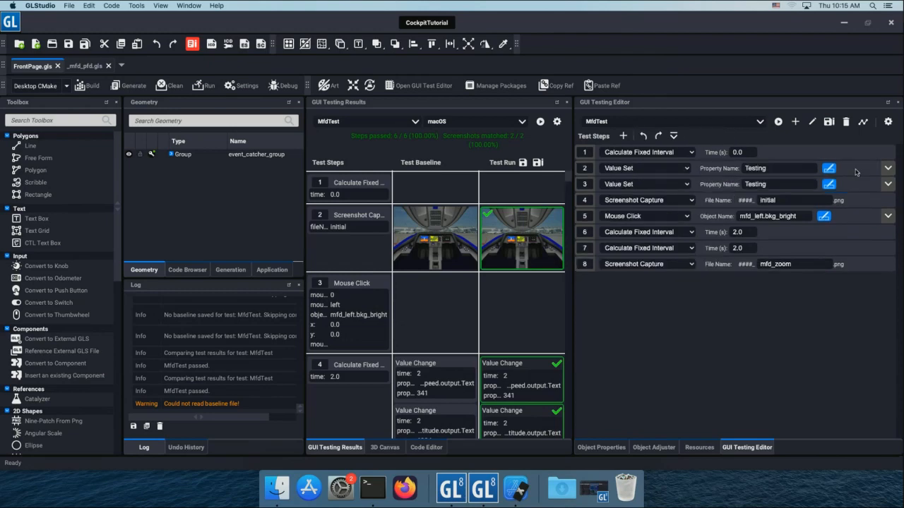
pyautogui.click(857, 182)
pyautogui.press('super+d')
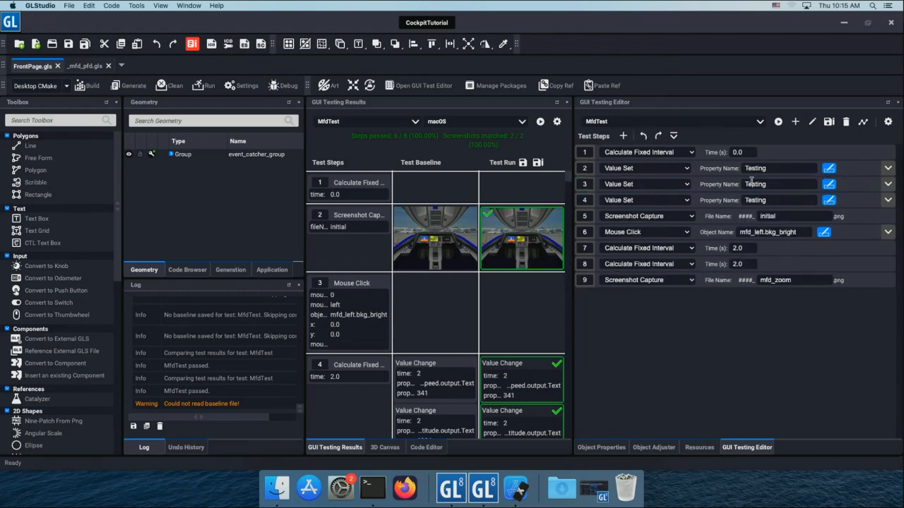
# Set the property name of the Value Set in step 3 to mfd_left.Testing.
pyautogui.doubleClick(751, 182)
pyautogui.write('mfd')
pyautogui.press('Return')
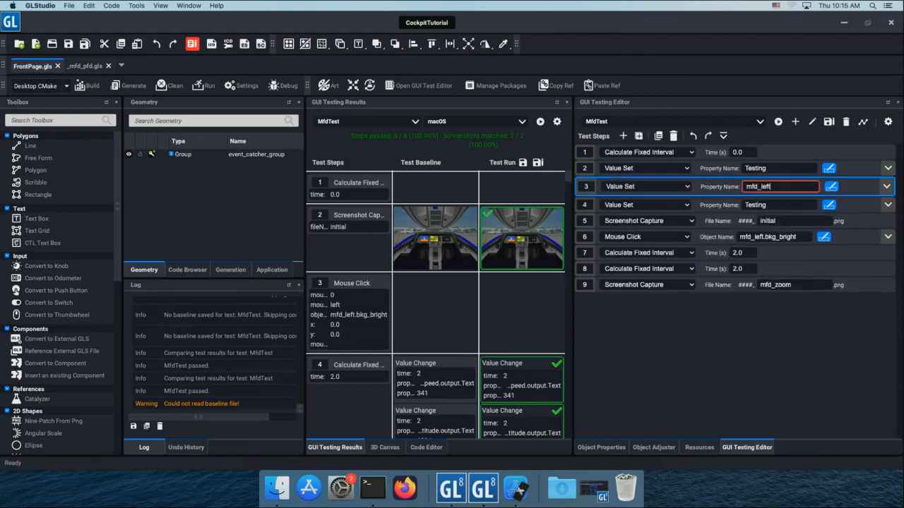
pyautogui.write('.Te')
pyautogui.press('Return')
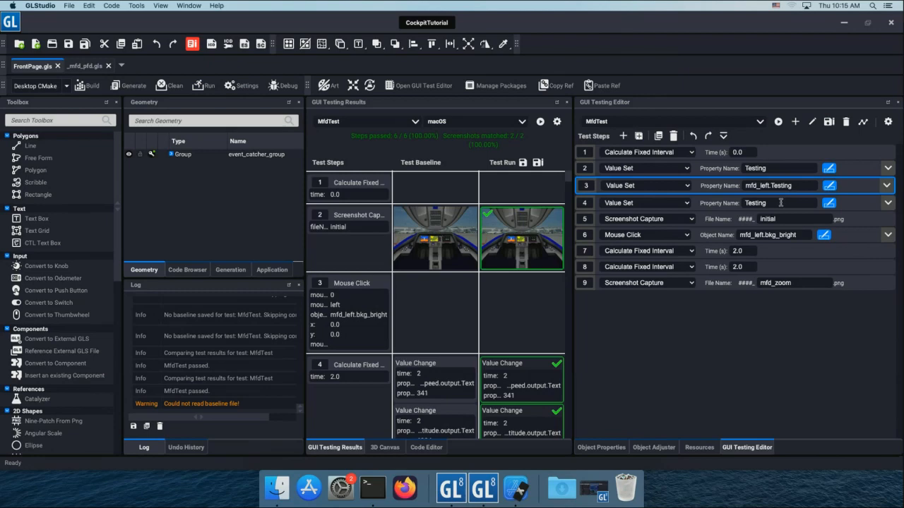
# Set the property name of the Value Set in step 4 to mfd_right.Testing.
pyautogui.doubleClick(756, 203)
pyautogui.write('mf')
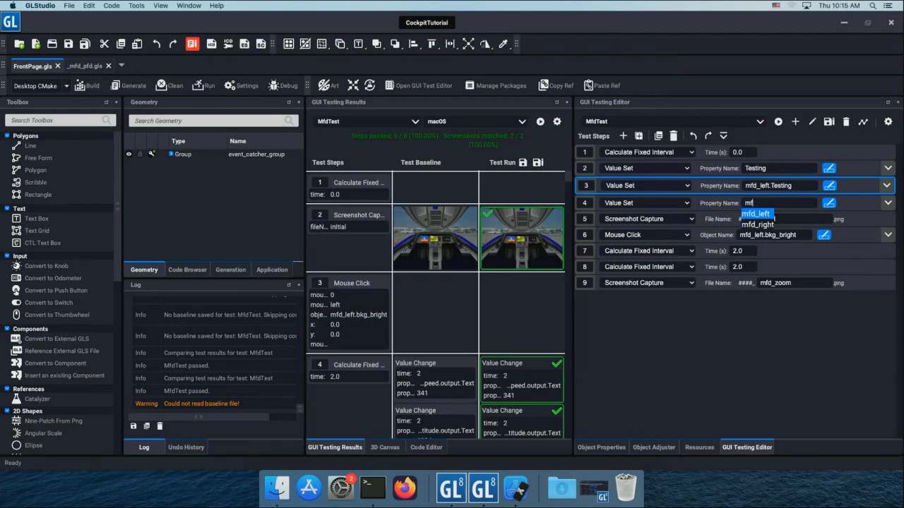
pyautogui.press('Down')
pyautogui.press('Return')
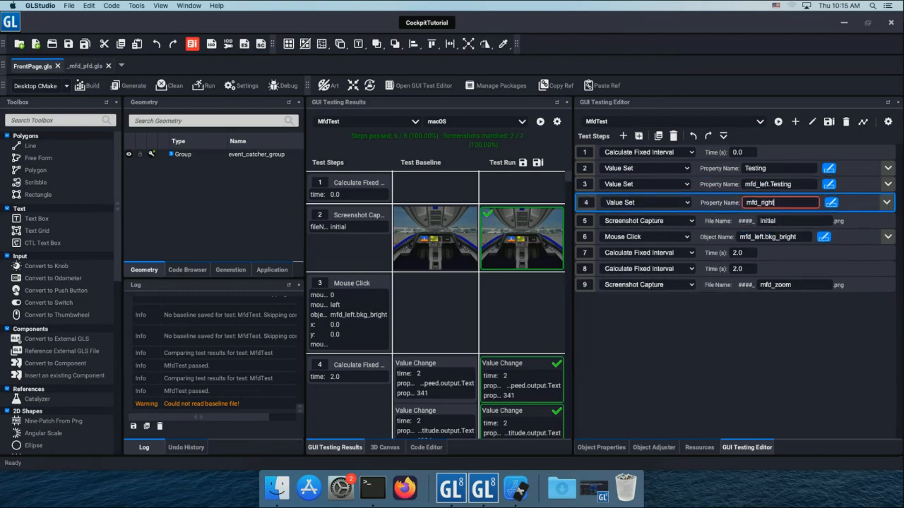
pyautogui.write('.')
pyautogui.press('Return')
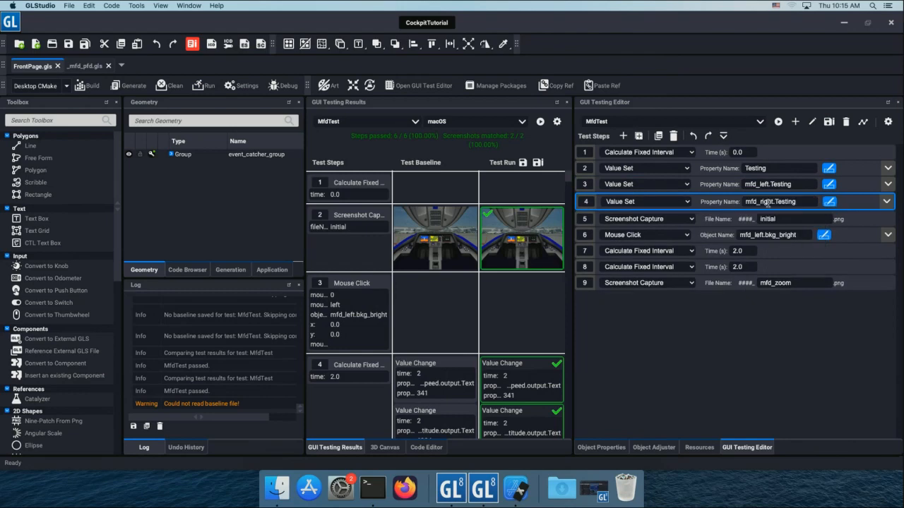
# Check the new value of the mfd_right.Testing Value Set, and run MfdTest against the started cockpit application.
pyautogui.click(887, 201)
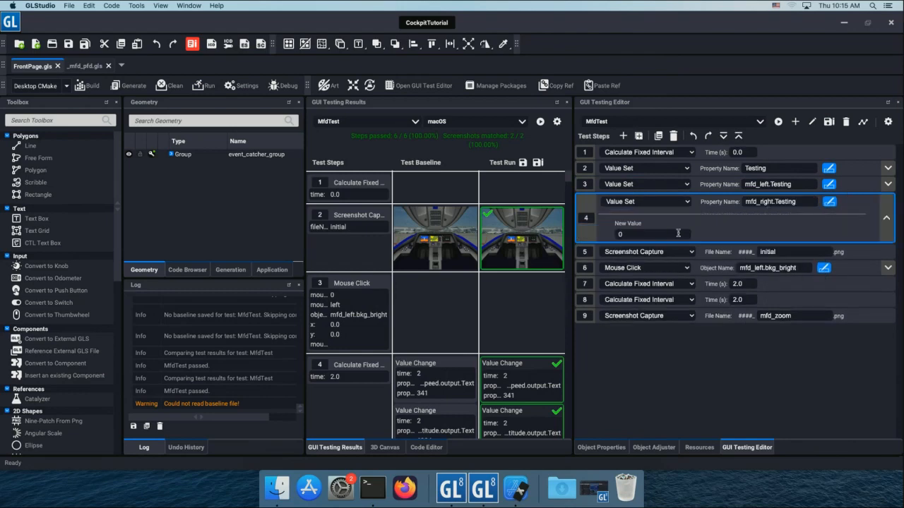
pyautogui.click(887, 211)
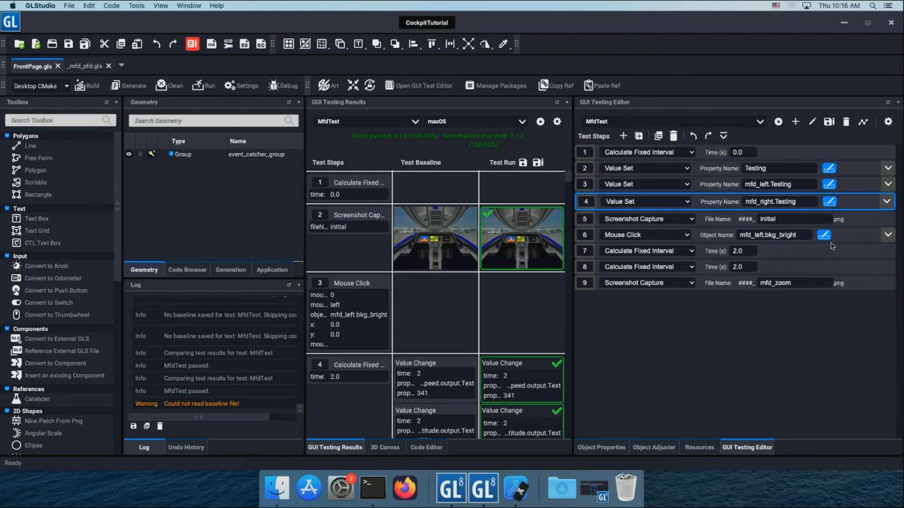
pyautogui.scroll(-5, 526, 309)
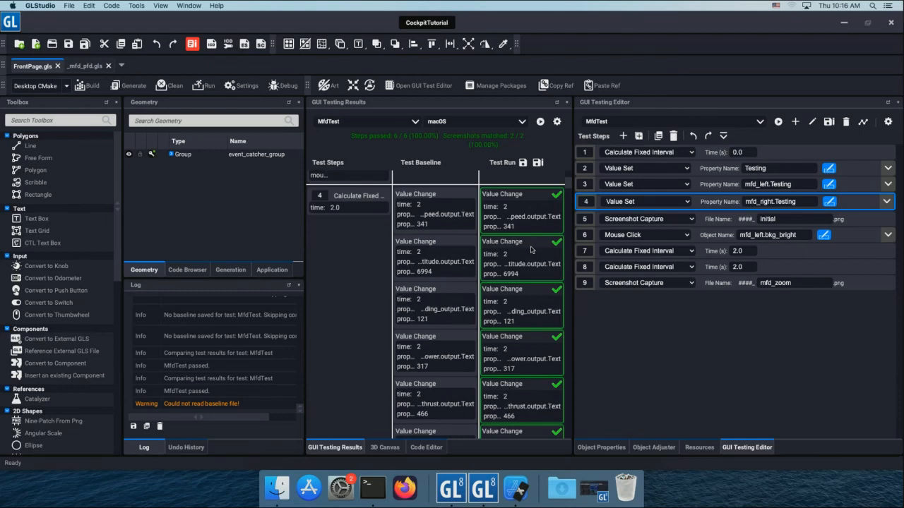
pyautogui.click(778, 122)
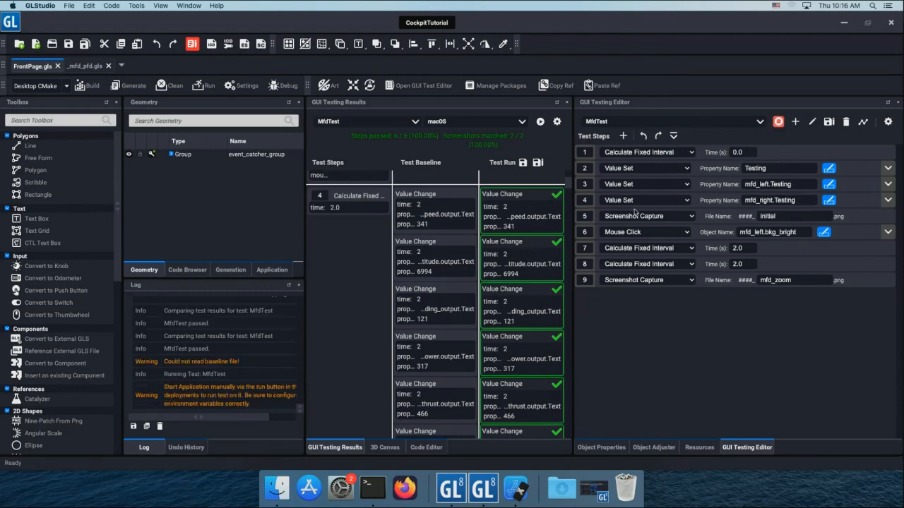
pyautogui.click(201, 85)
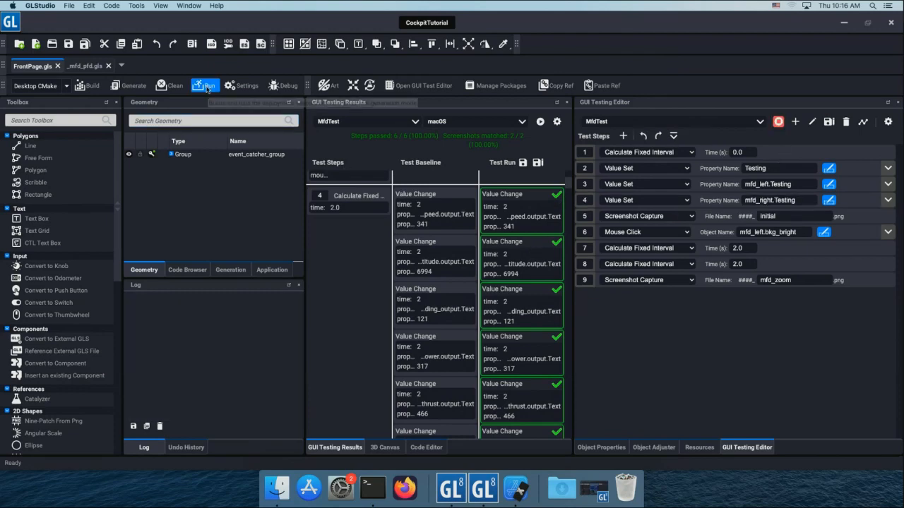
pyautogui.click(243, 154)
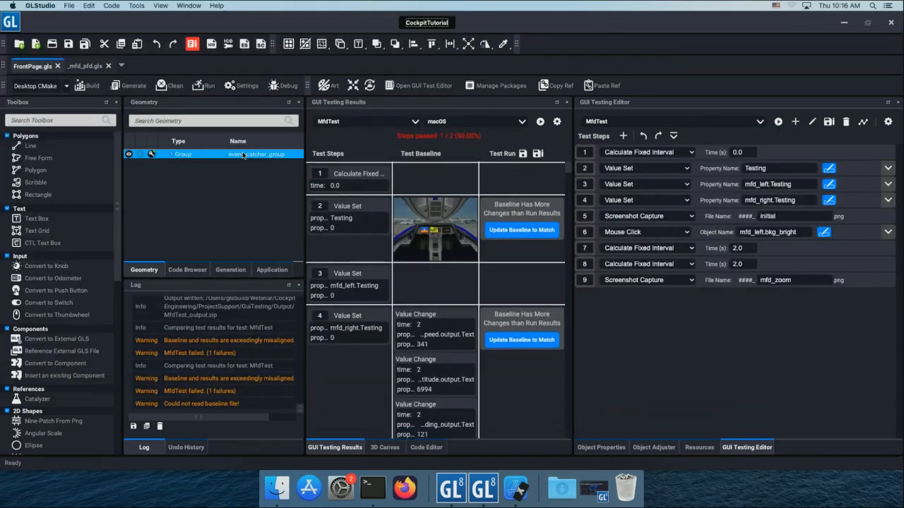
# Save the latest MfdTest run as the macOS baseline and review the step comparison down to the mfd_zoom capture.
pyautogui.moveTo(567, 173); pyautogui.dragTo(568, 442)
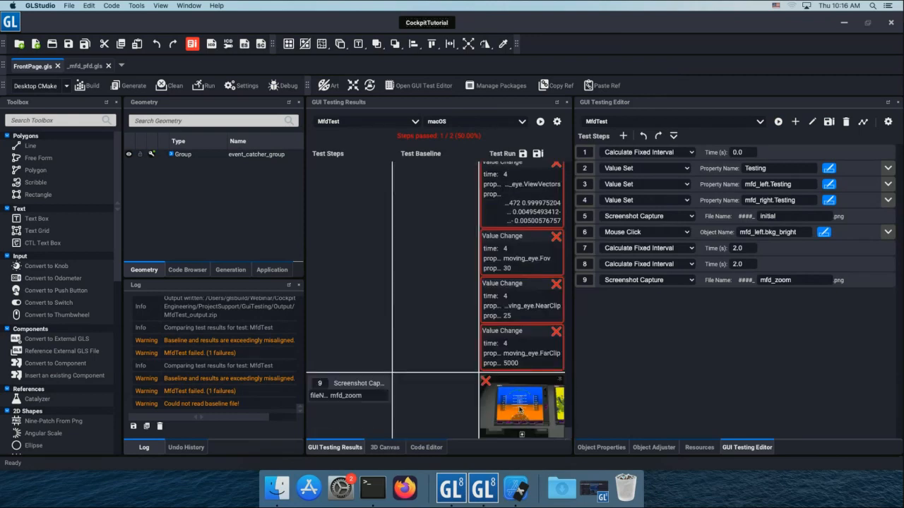
pyautogui.moveTo(566, 435); pyautogui.dragTo(569, 424)
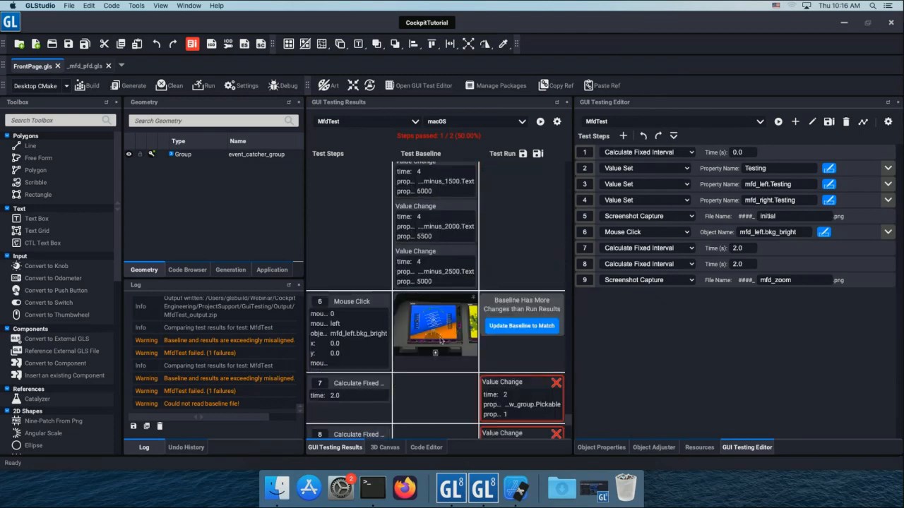
pyautogui.moveTo(570, 426); pyautogui.dragTo(585, 165)
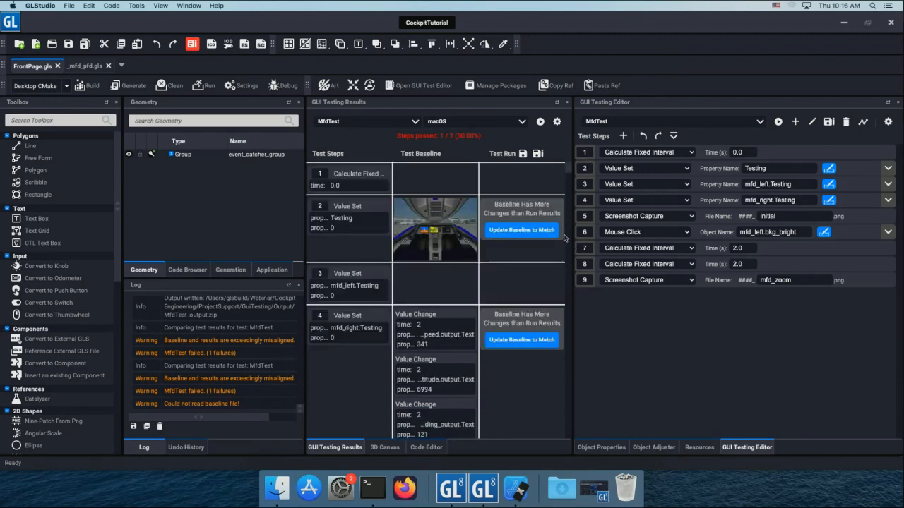
pyautogui.click(523, 154)
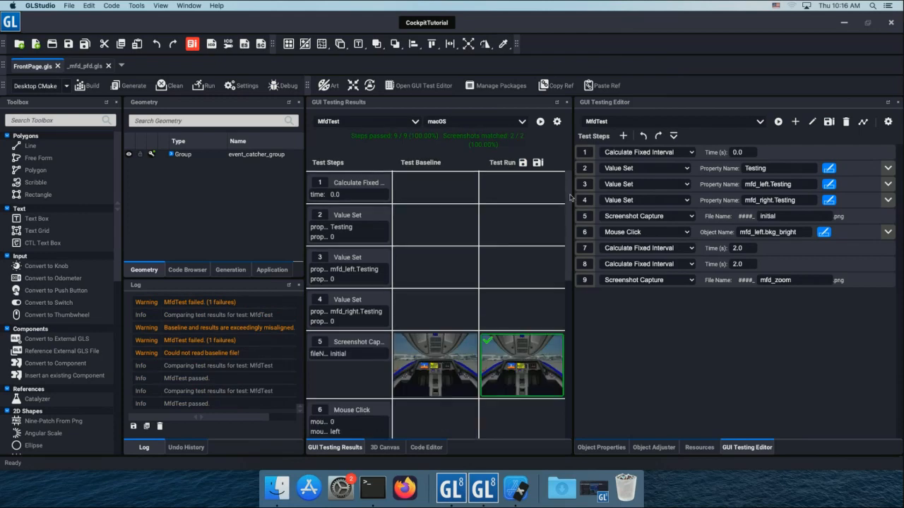
pyautogui.moveTo(572, 198); pyautogui.dragTo(572, 341)
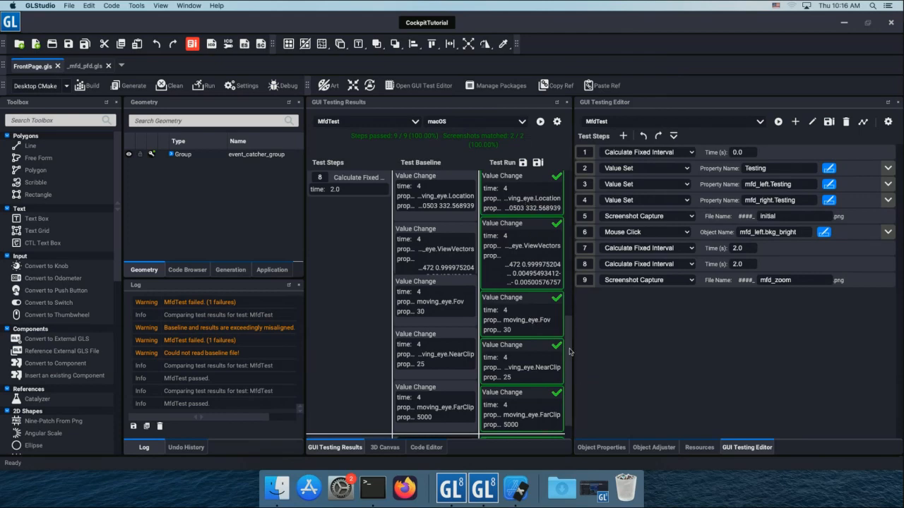
pyautogui.moveTo(571, 353); pyautogui.dragTo(572, 407)
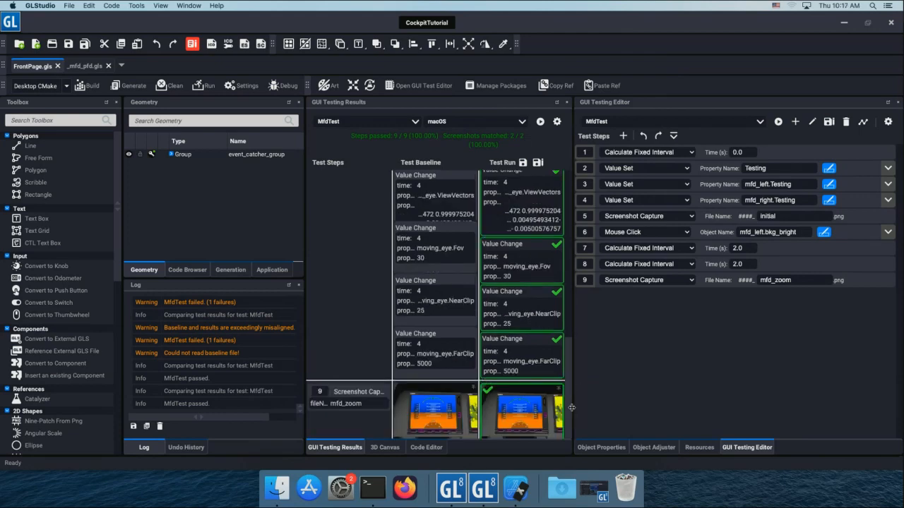
pyautogui.moveTo(571, 405)
pyautogui.mouseDown()
pyautogui.moveTo(571, 201)
pyautogui.moveTo(581, 398)
pyautogui.mouseUp()
# Hide the airspeed component in the _mfd_pfd.gls design.
pyautogui.click(87, 68)
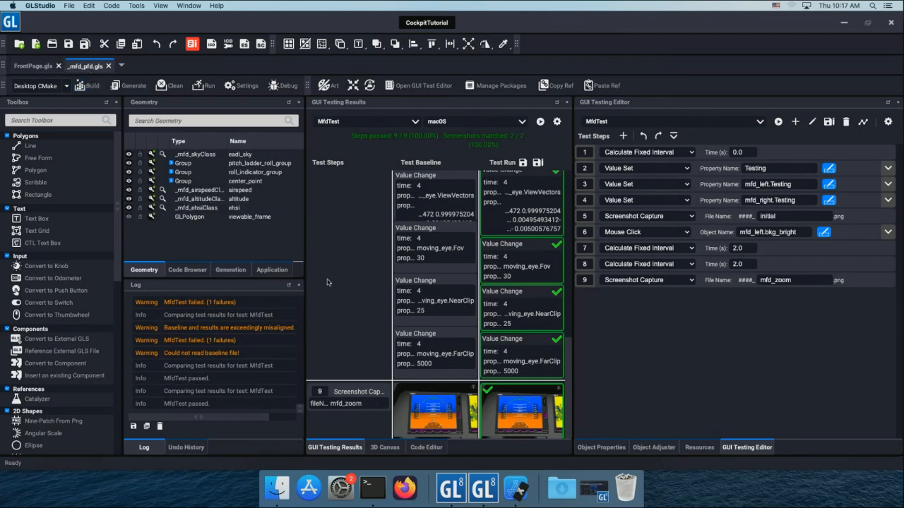
pyautogui.click(385, 447)
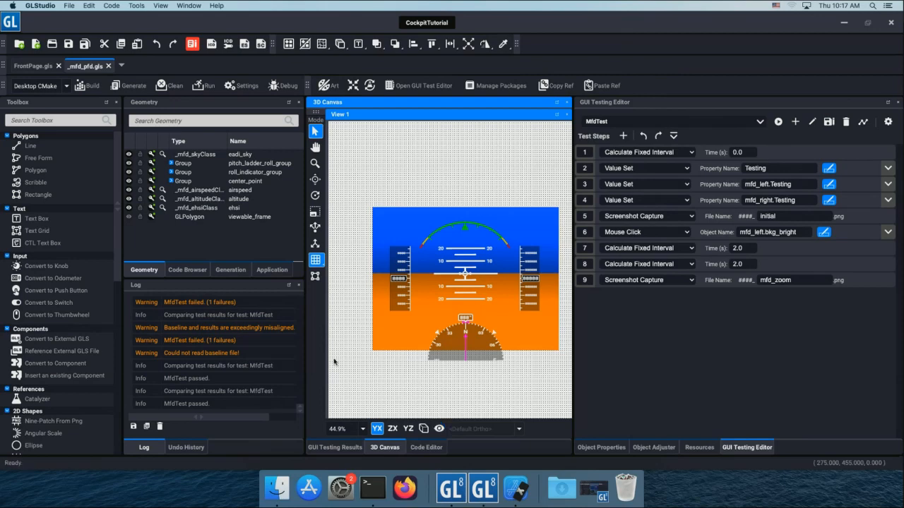
pyautogui.click(166, 190)
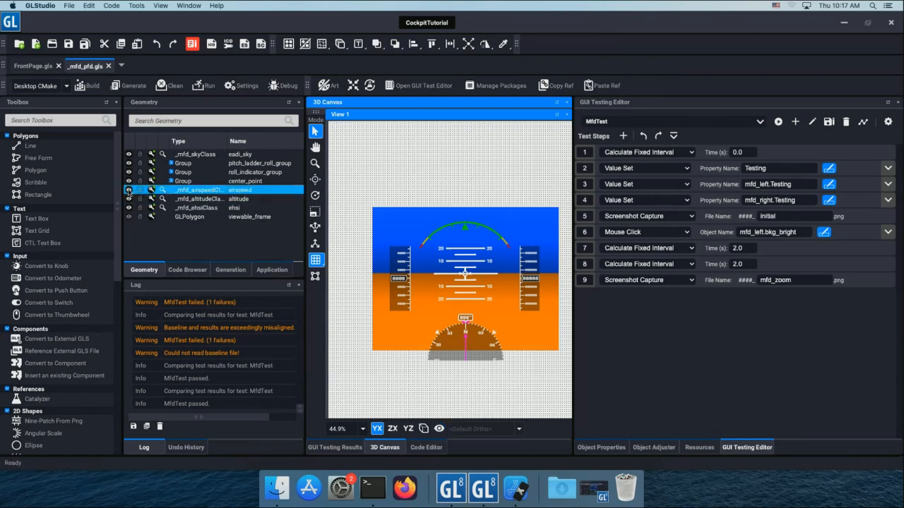
pyautogui.click(129, 191)
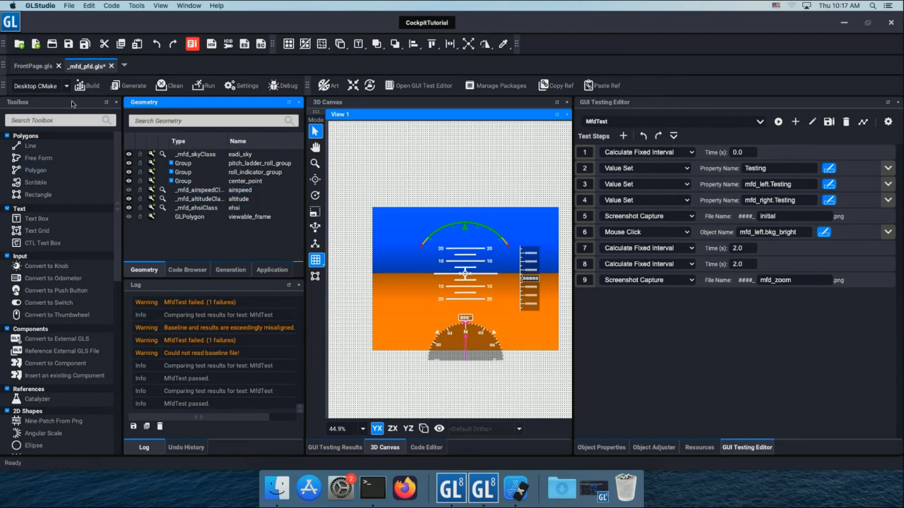
# Rerun MfdTest from FrontPage.gls and review its results against the baseline down to the mfd_zoom capture.
pyautogui.click(47, 67)
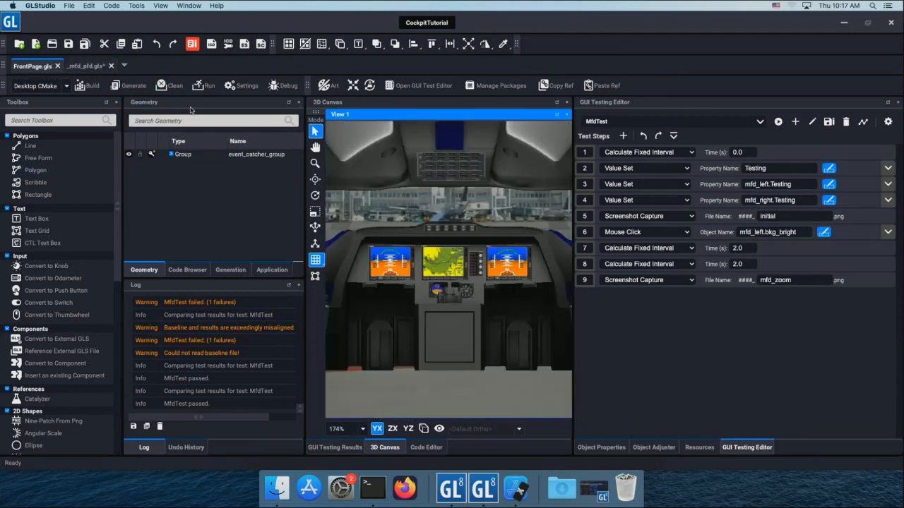
pyautogui.click(778, 121)
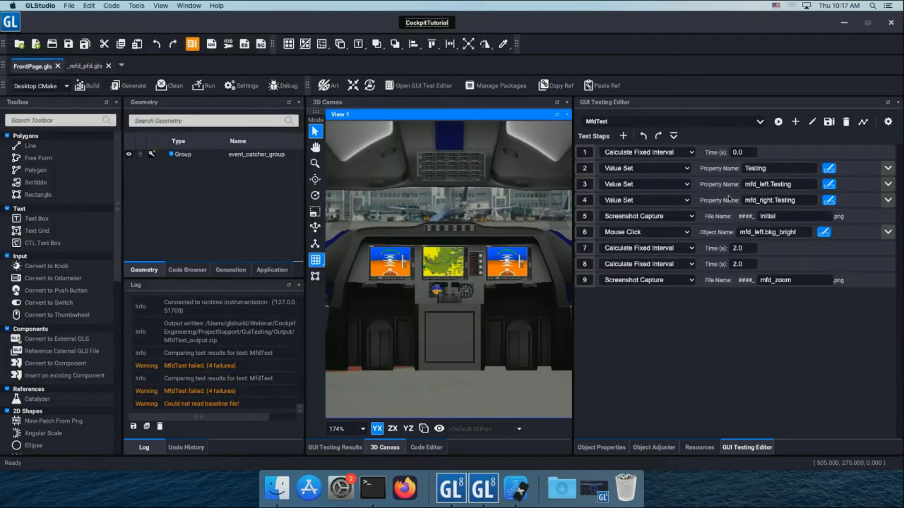
pyautogui.click(862, 123)
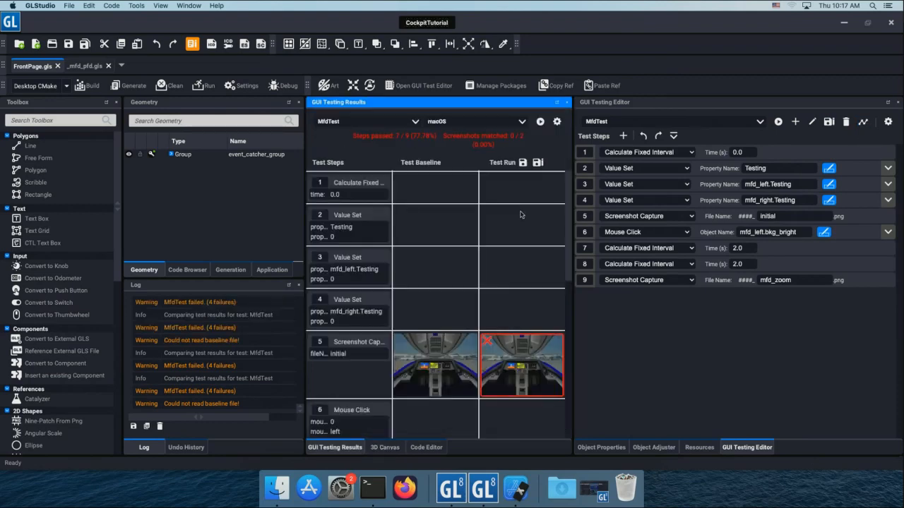
pyautogui.scroll(-3, 523, 282)
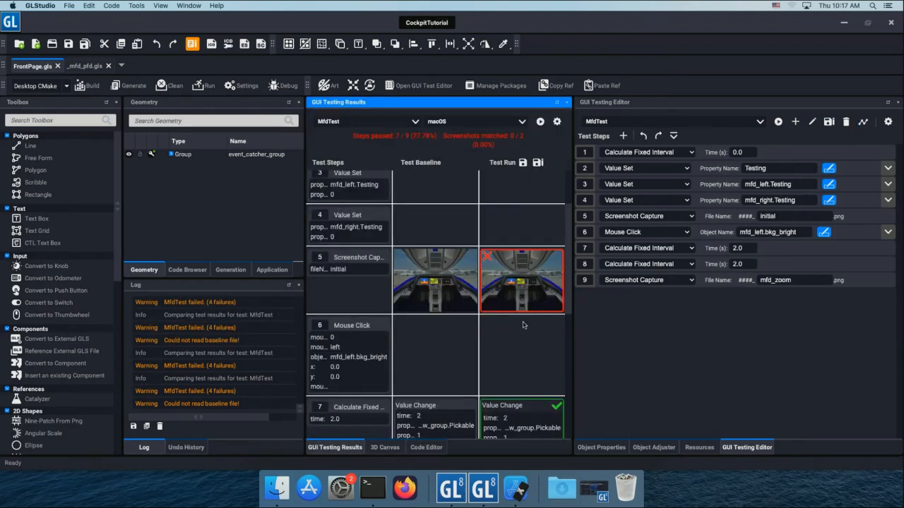
pyautogui.scroll(-1, 523, 319)
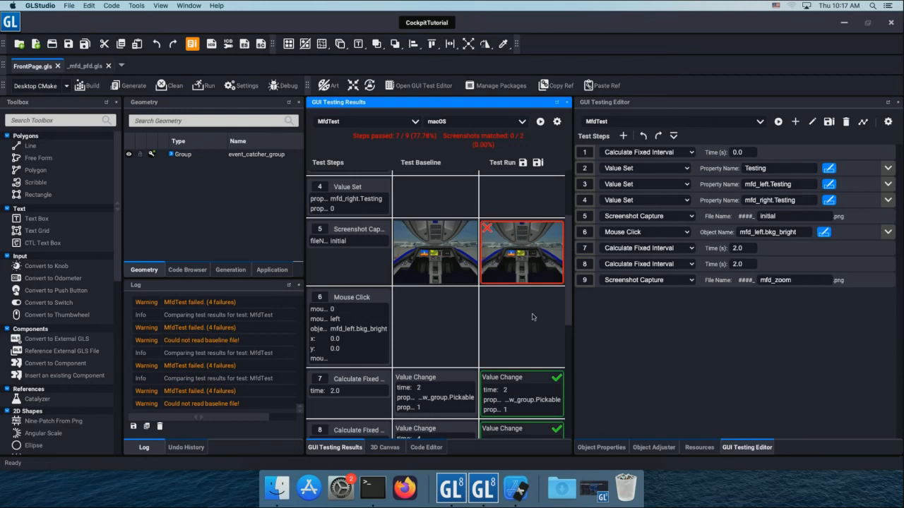
pyautogui.scroll(-3, 531, 317)
pyautogui.scroll(-1, 531, 317)
pyautogui.scroll(-2, 529, 296)
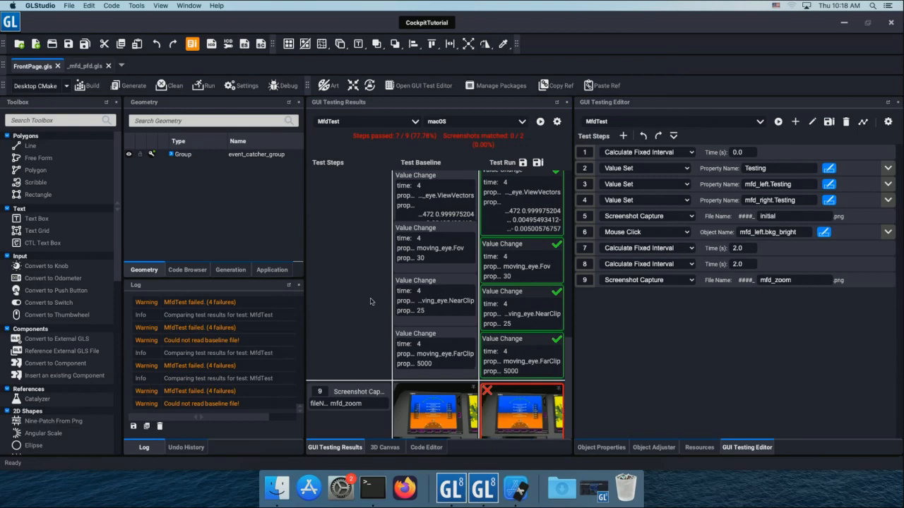
# Compare the baseline and run images of the mfd_zoom and initial captures in an enlarged floating results window, and dock it again.
pyautogui.moveTo(336, 452); pyautogui.dragTo(151, 19)
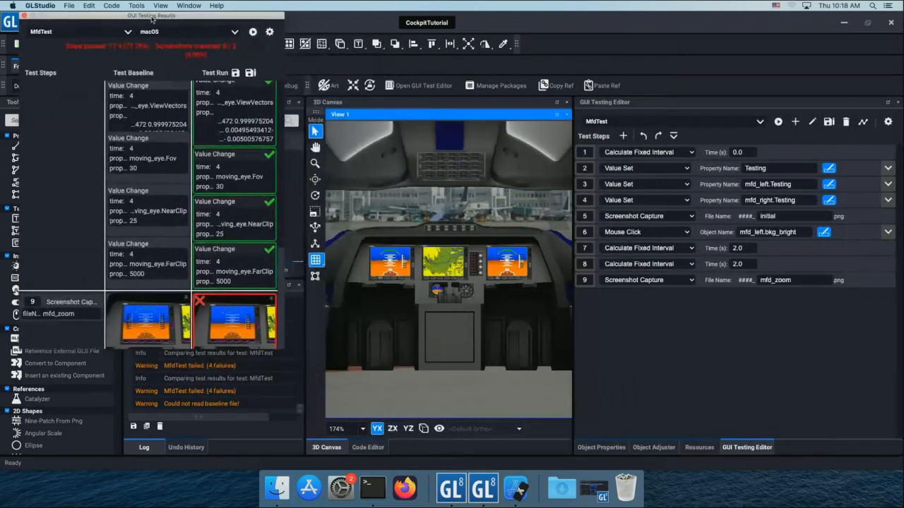
pyautogui.moveTo(285, 350); pyautogui.dragTo(886, 466)
pyautogui.moveTo(752, 370)
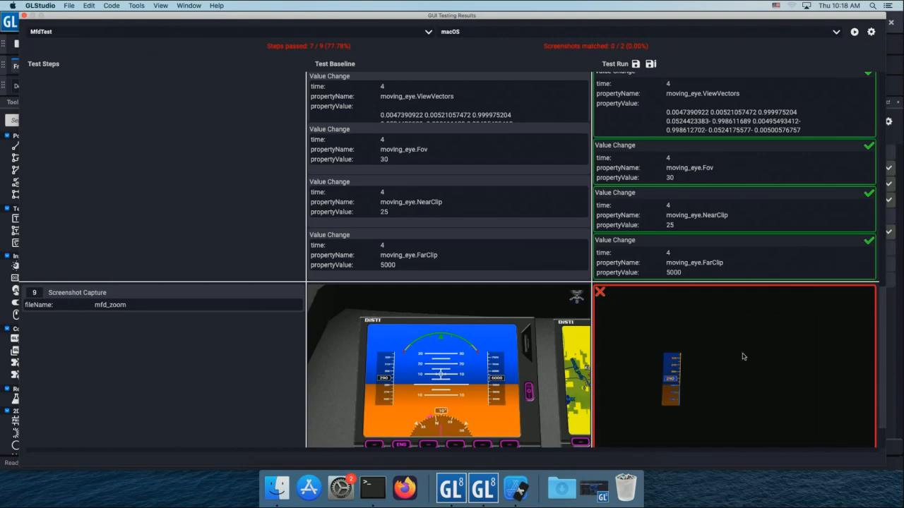
pyautogui.scroll(5, 741, 353)
pyautogui.scroll(5, 738, 346)
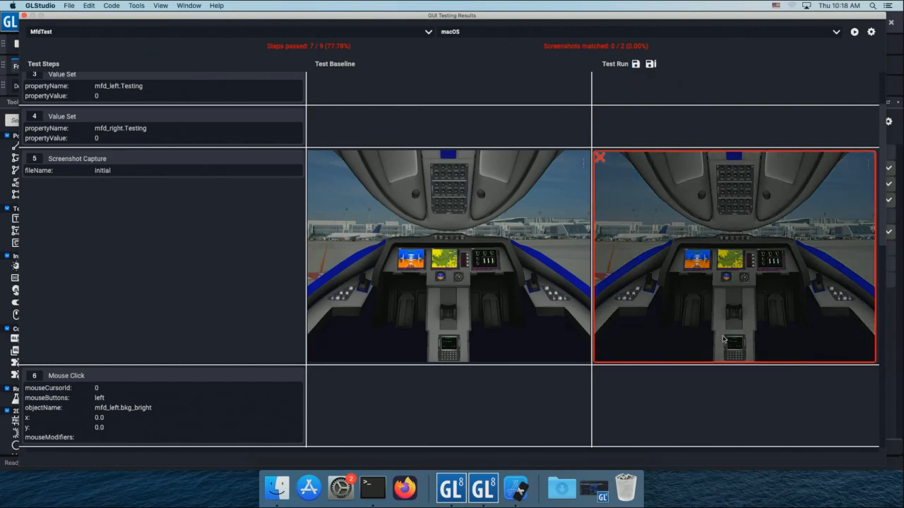
pyautogui.scroll(-15, 722, 339)
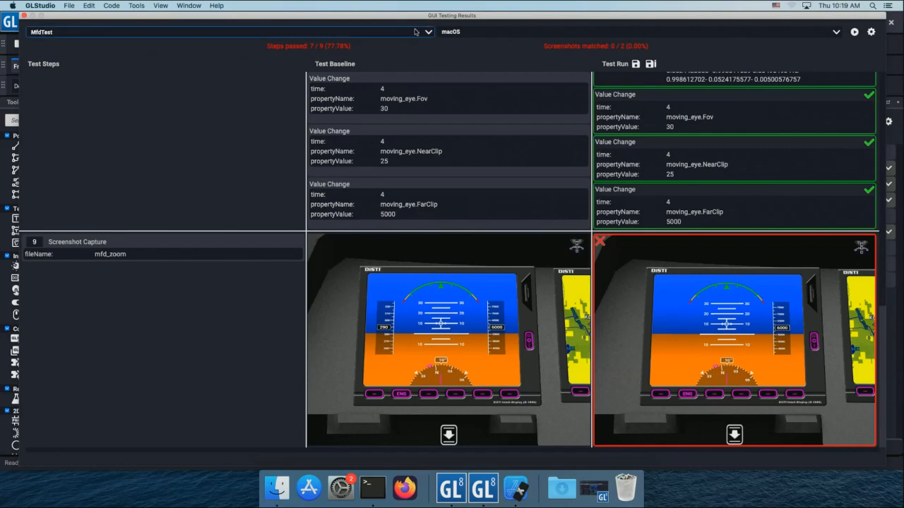
pyautogui.moveTo(420, 25); pyautogui.dragTo(452, 254)
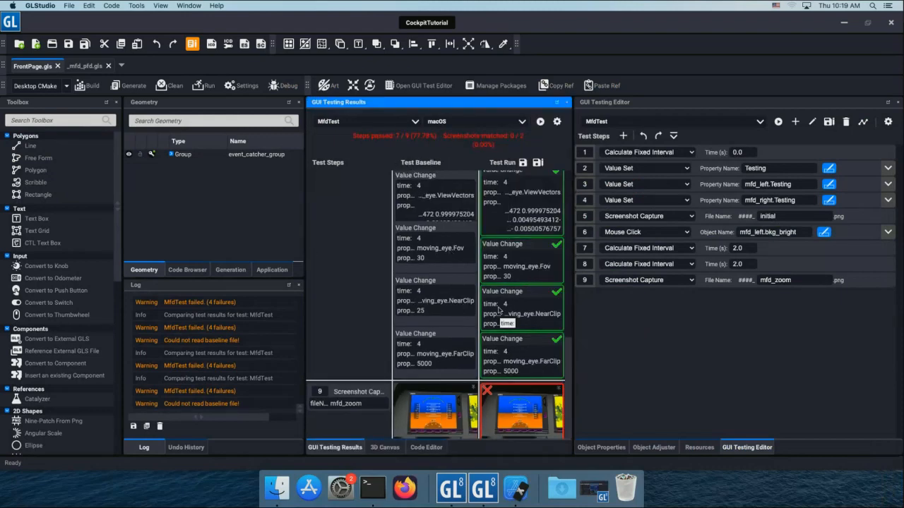
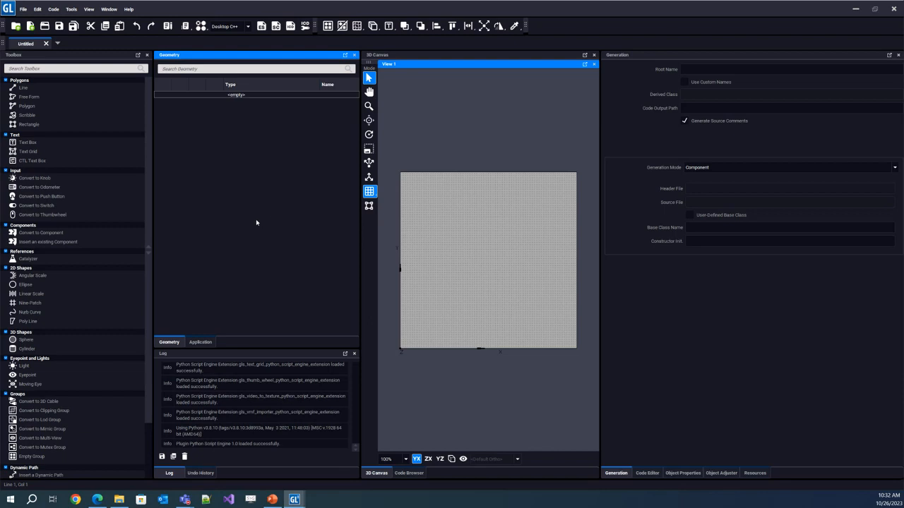
# Create a new project named WidgetSetUiTutorial from the DefaultGlsProject.zip bundle.
pyautogui.click(23, 11)
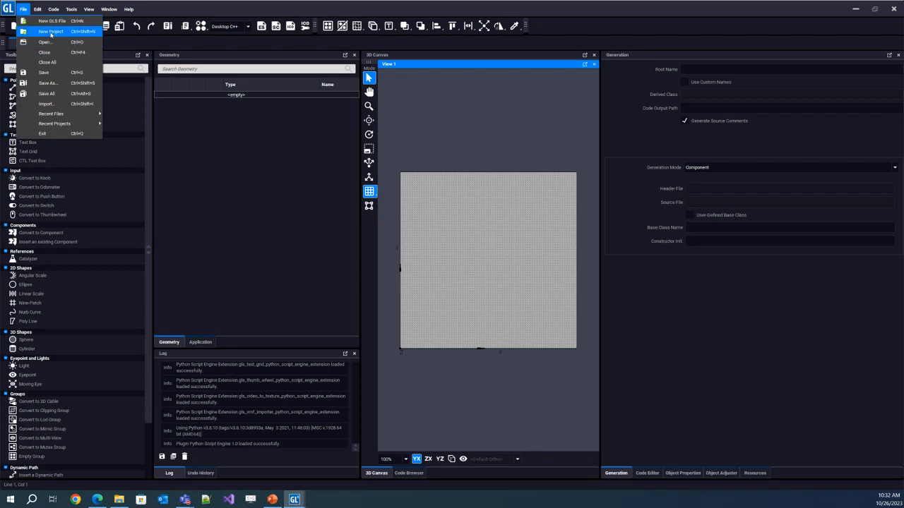
pyautogui.click(51, 31)
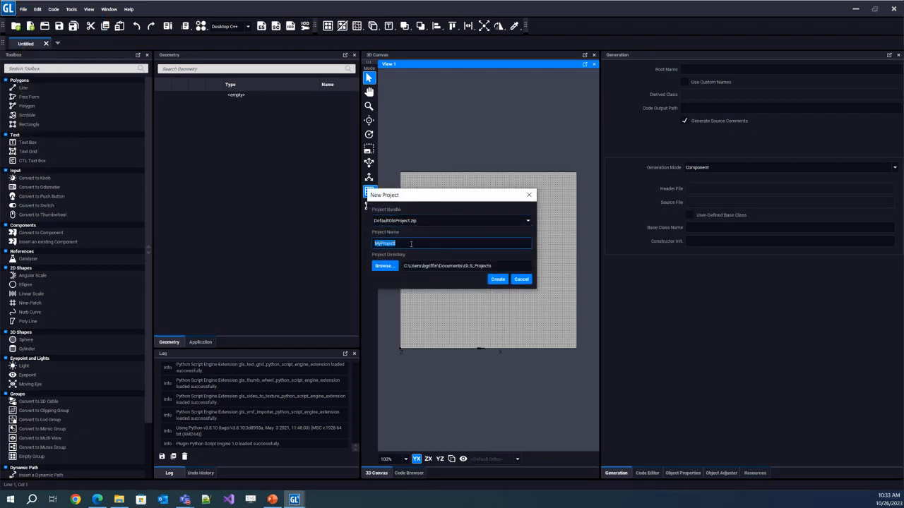
pyautogui.write('Widget')
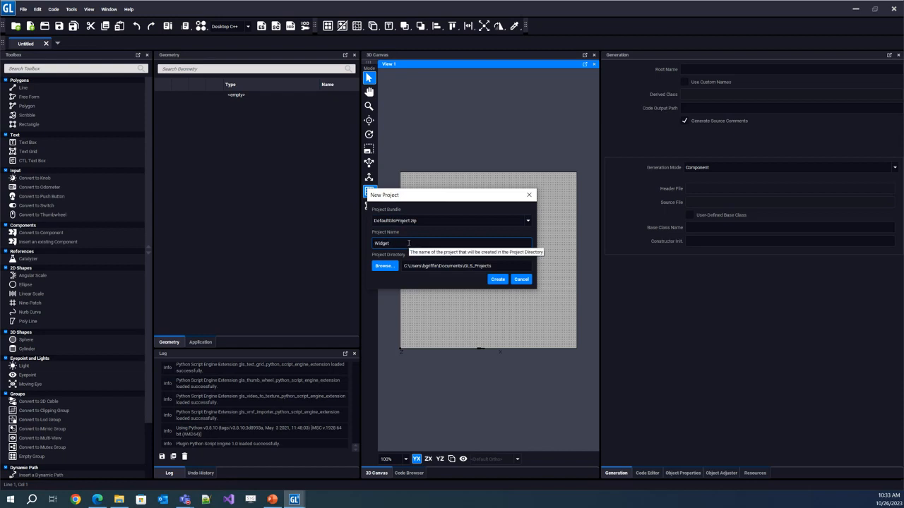
pyautogui.write('SetUITutorial')
pyautogui.click(498, 283)
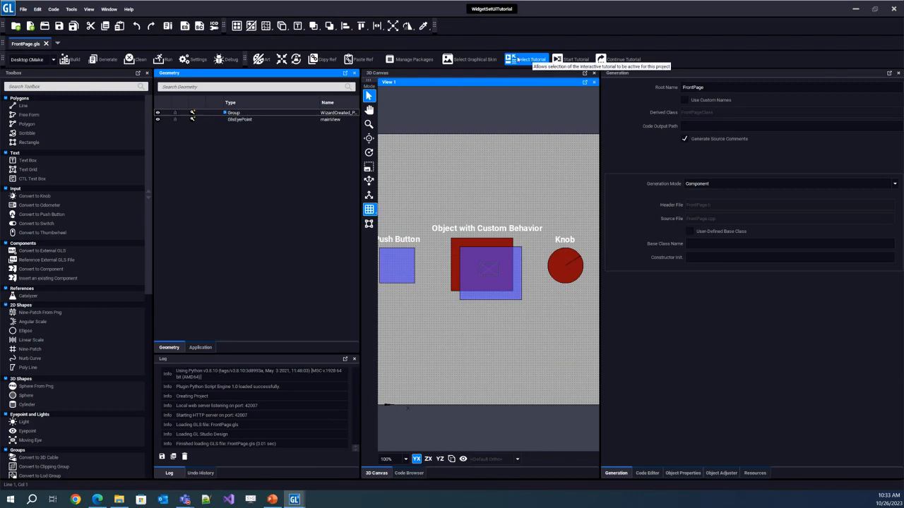
# Activate the Widget Set UI Tutorial package for the project and restart the editor to apply it.
pyautogui.click(532, 63)
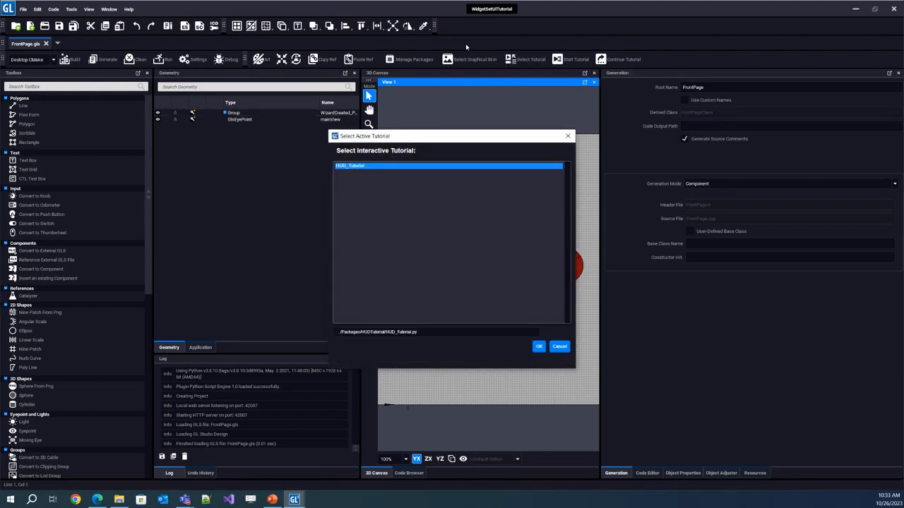
pyautogui.click(568, 136)
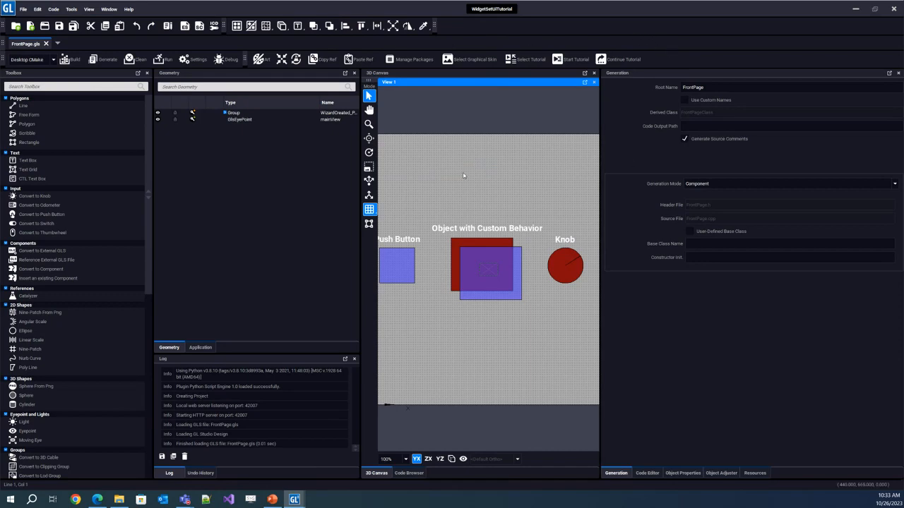
pyautogui.click(413, 61)
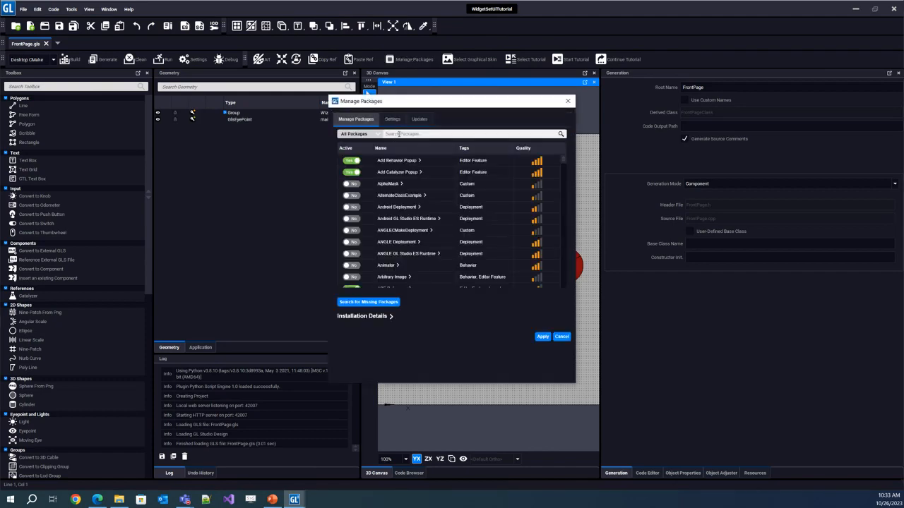
pyautogui.click(399, 134)
pyautogui.write('ui')
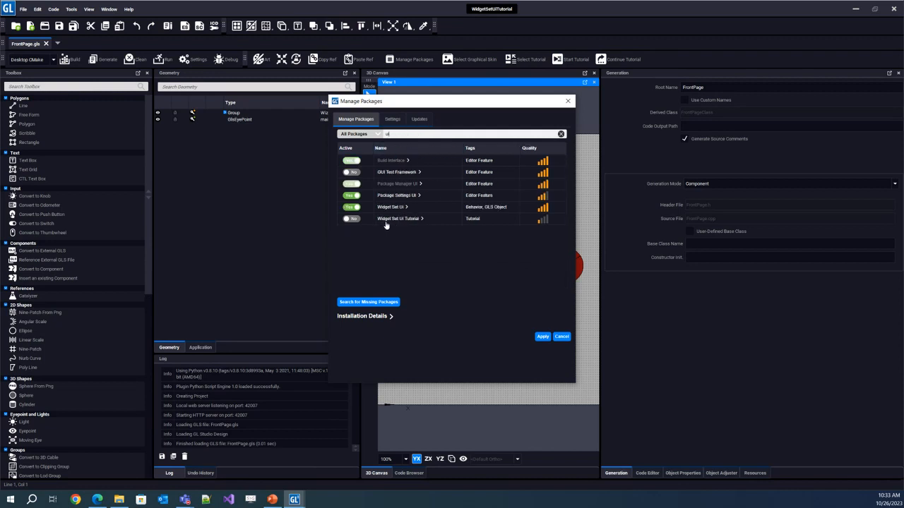
pyautogui.click(353, 220)
pyautogui.click(543, 338)
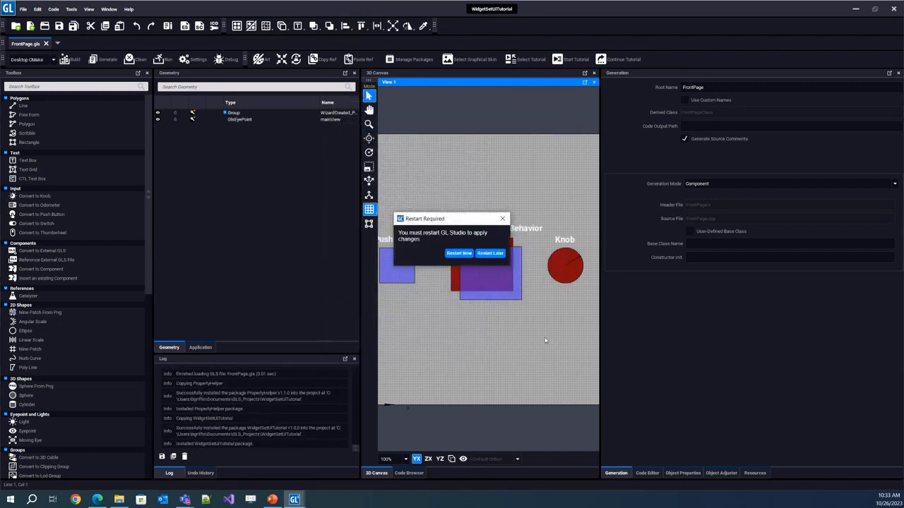
pyautogui.click(461, 255)
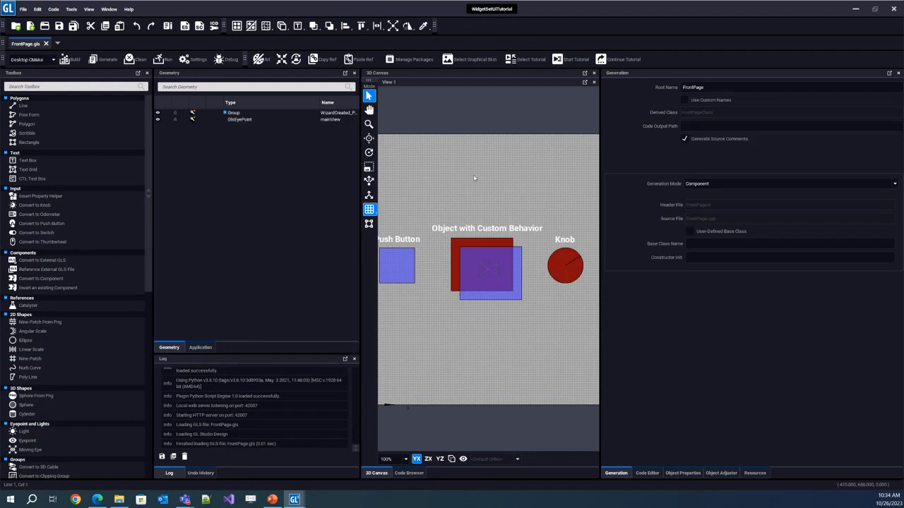
# Set WidgetSetUiTutorial as the active interactive tutorial and start it.
pyautogui.click(526, 61)
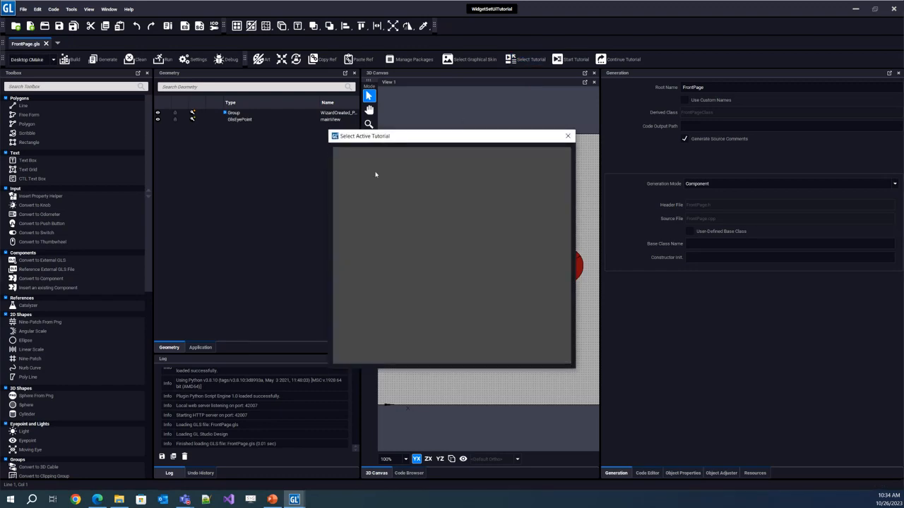
pyautogui.click(358, 172)
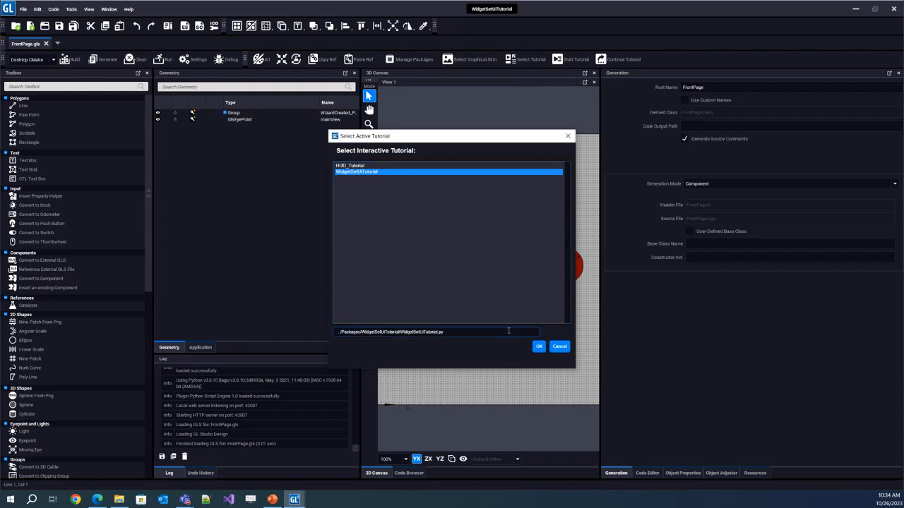
pyautogui.click(538, 346)
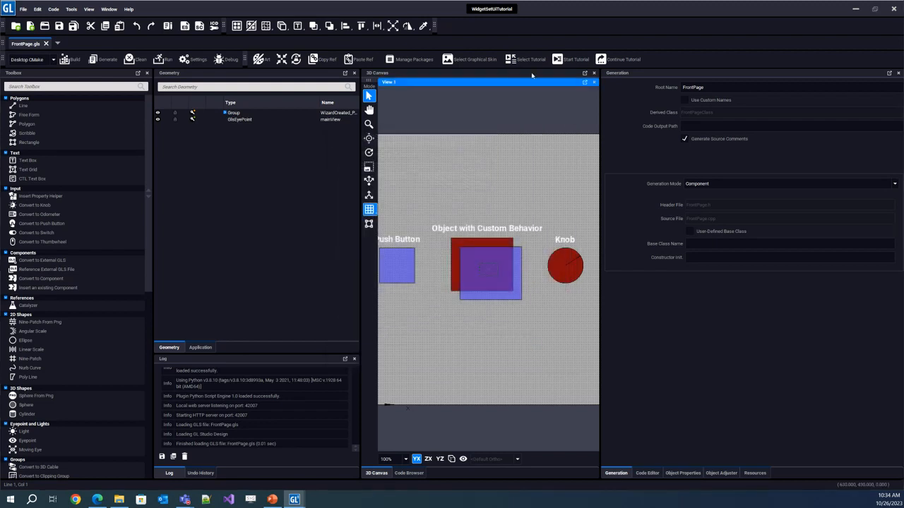
pyautogui.click(574, 60)
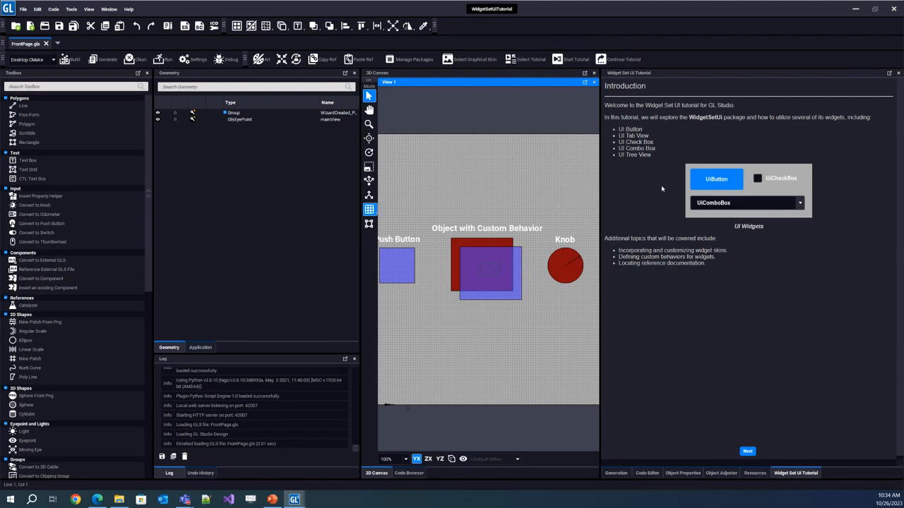
# Advance the tutorial to Lesson 1.1 and delete the WizardCreated_PleaseDelete sample group from FrontPage.gls.
pyautogui.click(748, 451)
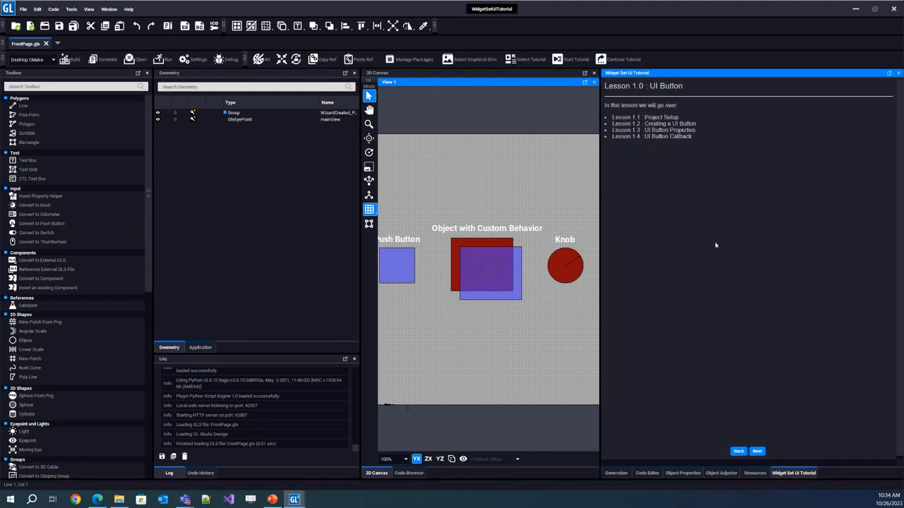
pyautogui.click(757, 451)
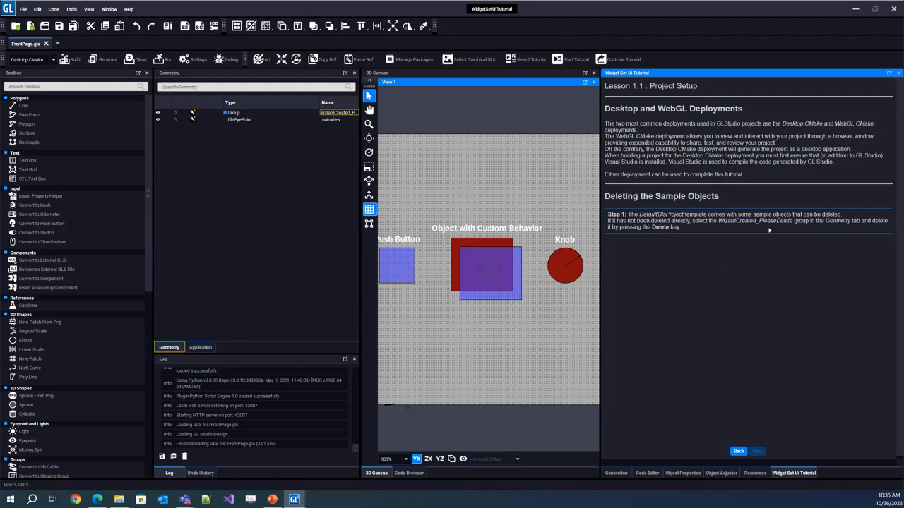
pyautogui.click(337, 114)
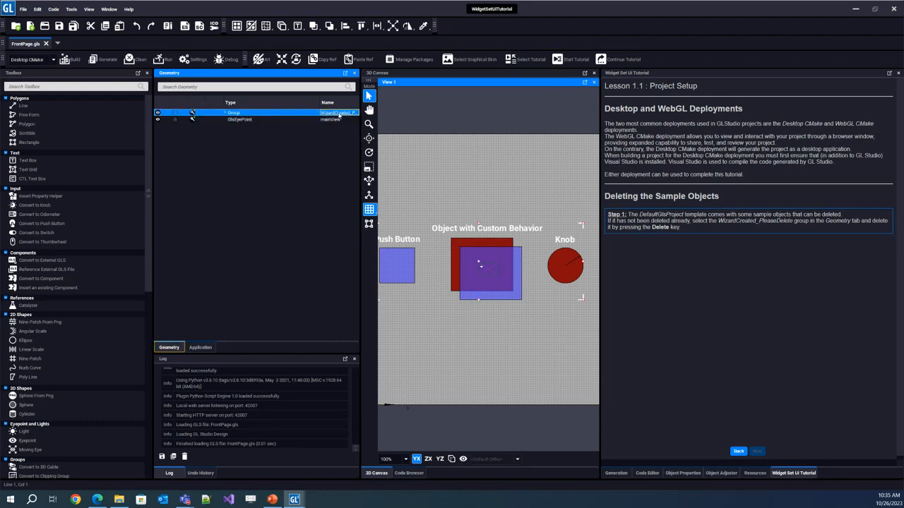
pyautogui.press('Delete')
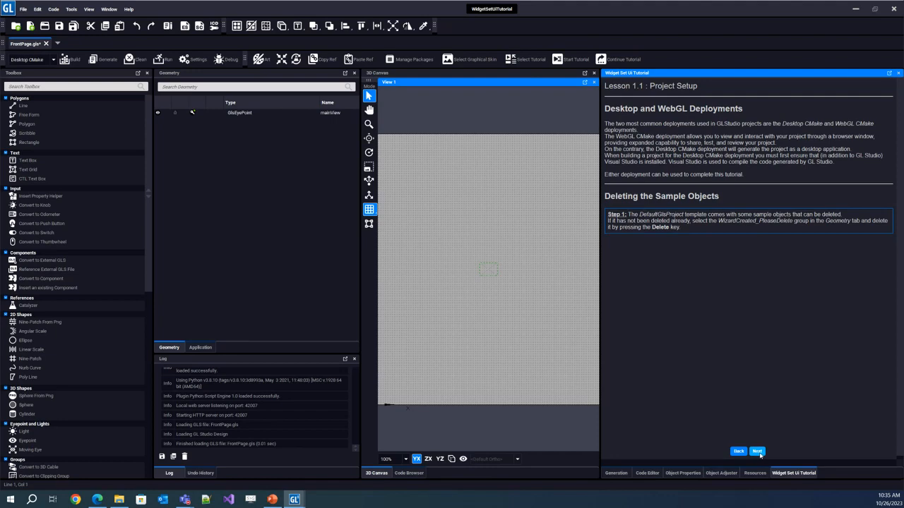
# Advance the tutorial to Lesson 1.2 and add a default-size UI Button in the upper part of the canvas page.
pyautogui.click(757, 452)
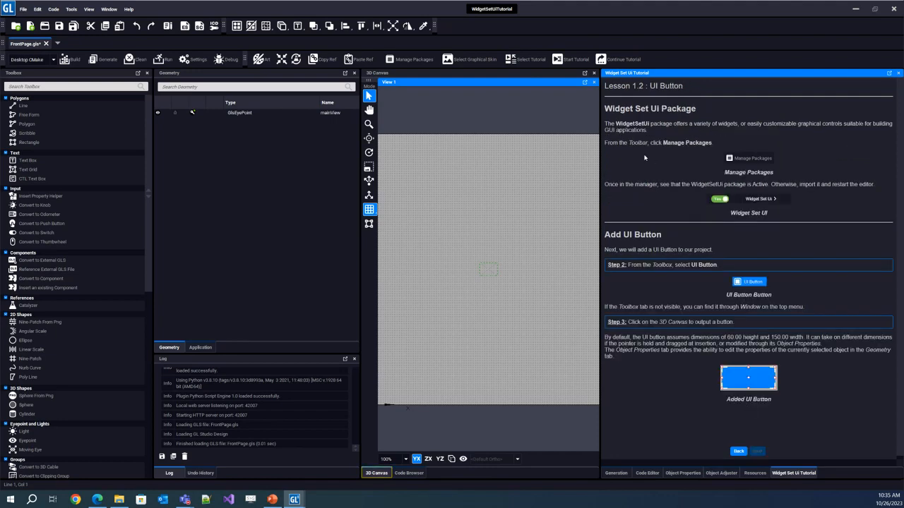
pyautogui.scroll(-1, 725, 333)
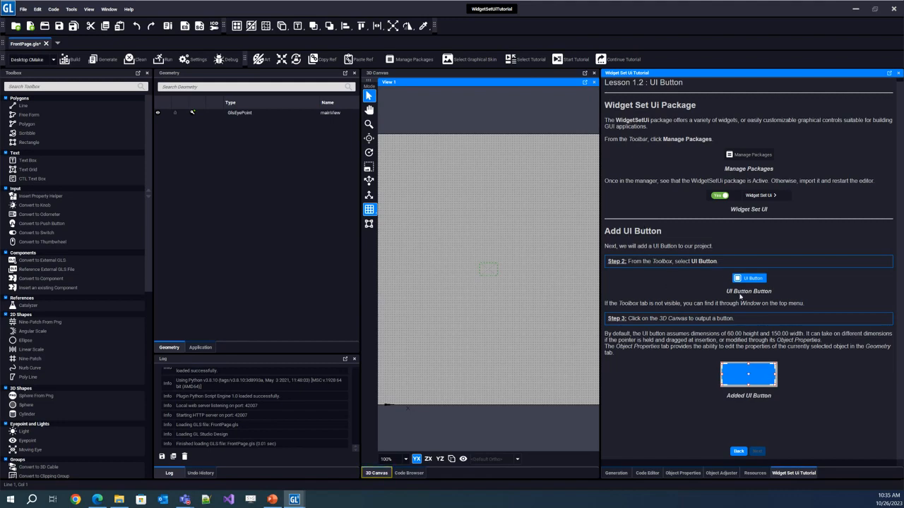
pyautogui.moveTo(147, 187); pyautogui.dragTo(143, 348)
pyautogui.click(31, 302)
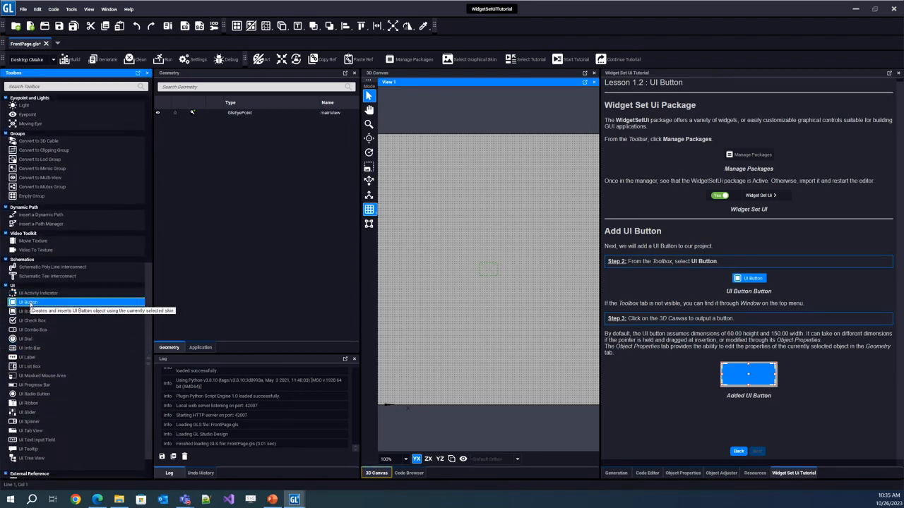
pyautogui.click(433, 235)
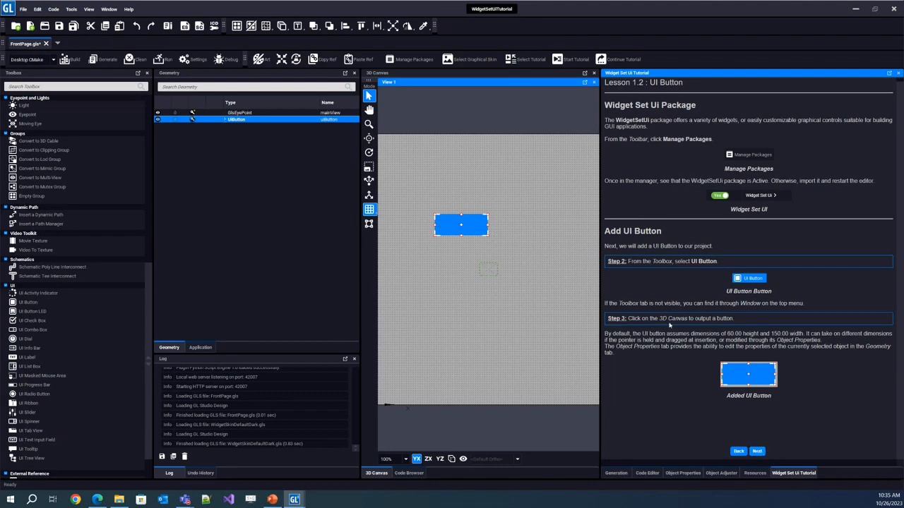
pyautogui.click(738, 451)
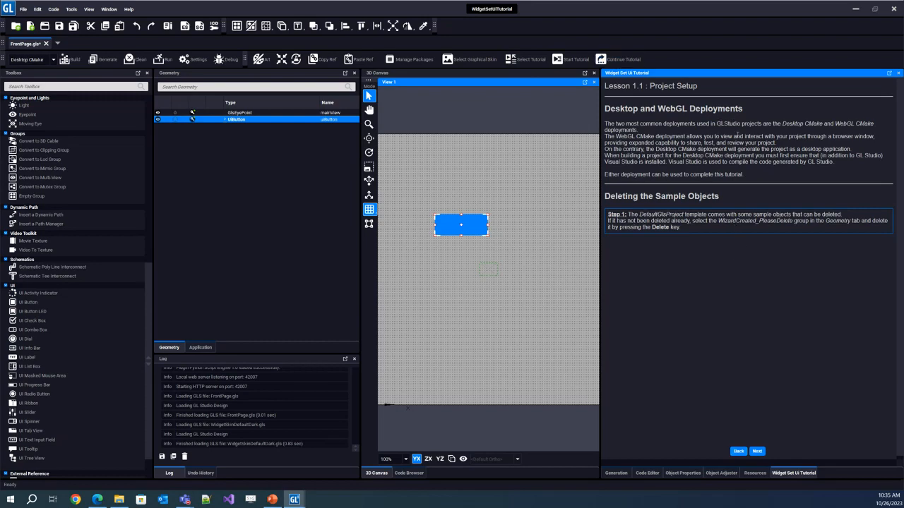
pyautogui.click(757, 451)
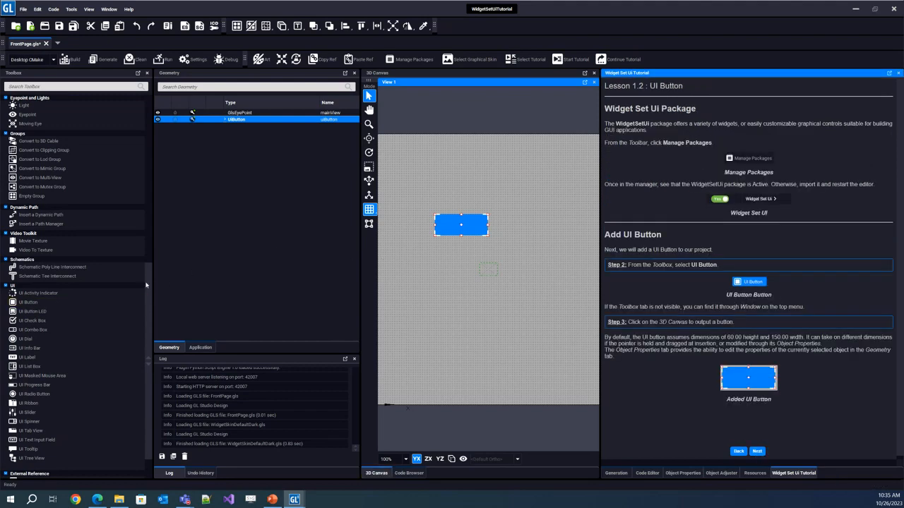
# Add a UI Dial overlapping the lower part of the UI Button and a UI Text Input Field below them.
pyautogui.moveTo(146, 286); pyautogui.dragTo(148, 311)
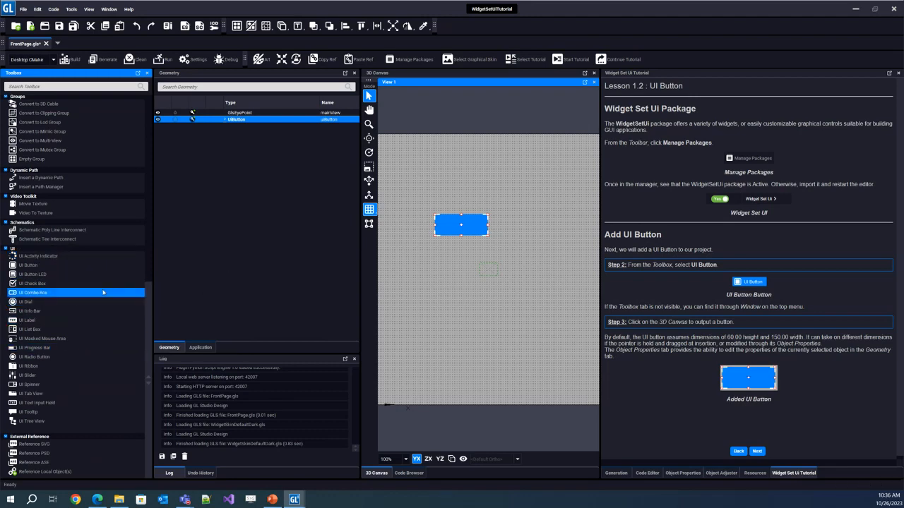
pyautogui.click(64, 301)
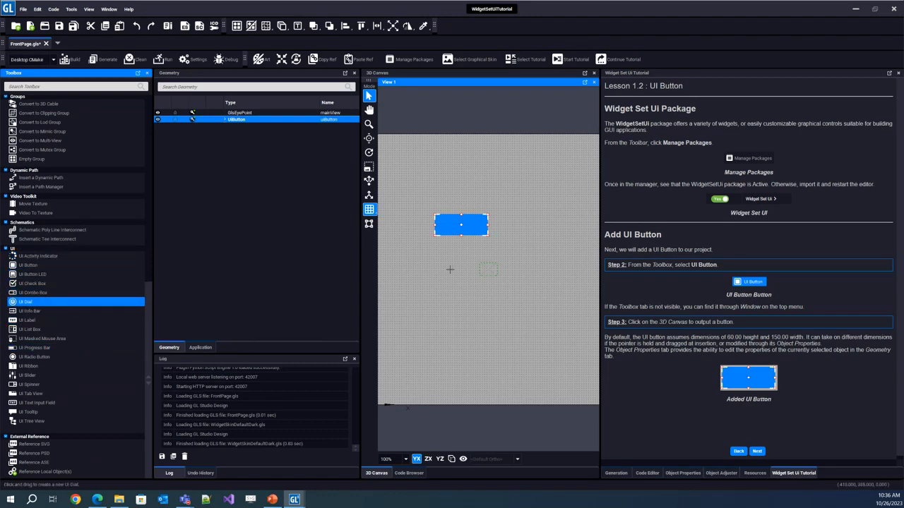
pyautogui.click(449, 269)
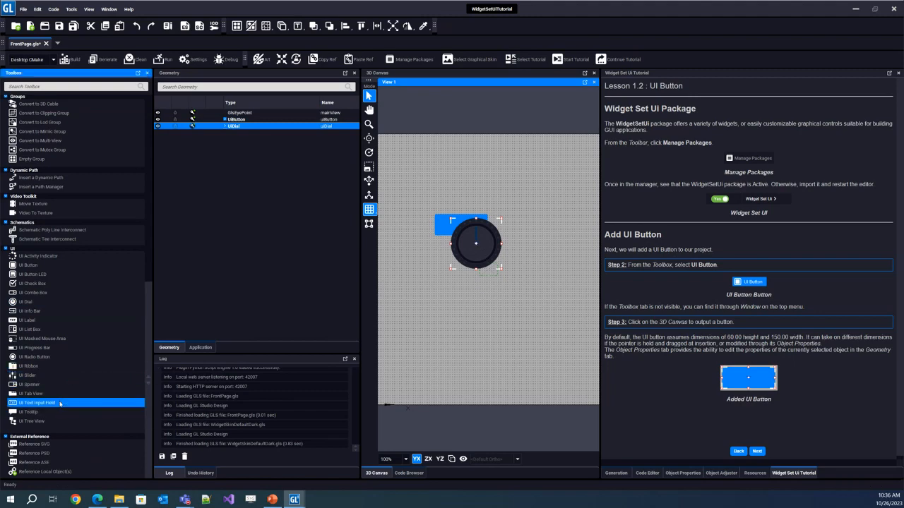
pyautogui.click(425, 342)
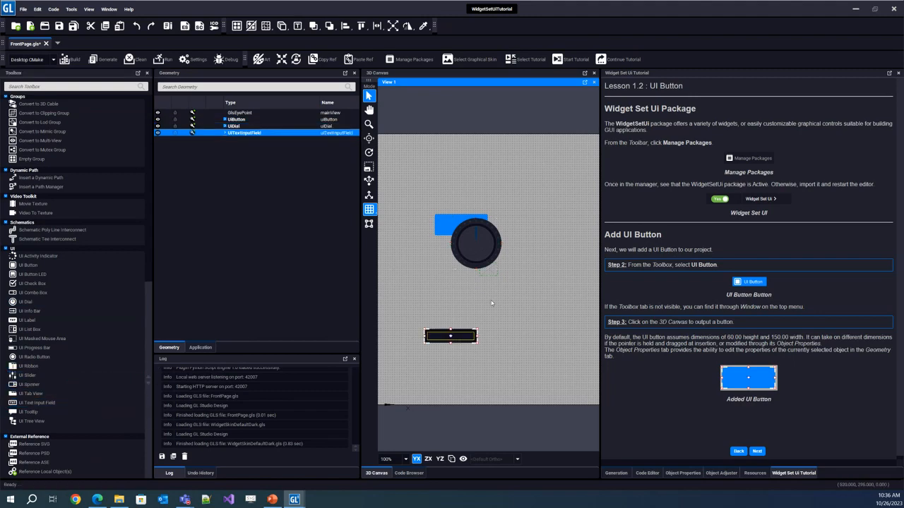